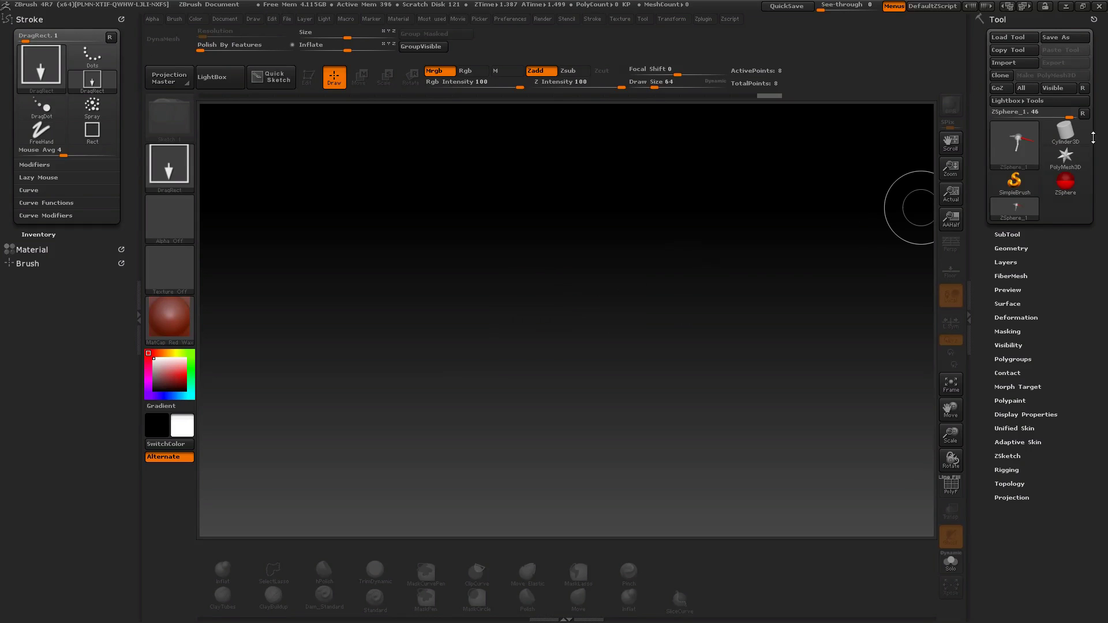
# Step: Pick ZSphere from the tool picker and drag a small first ZSphere onto the canvas
pyautogui.click(1019, 189)
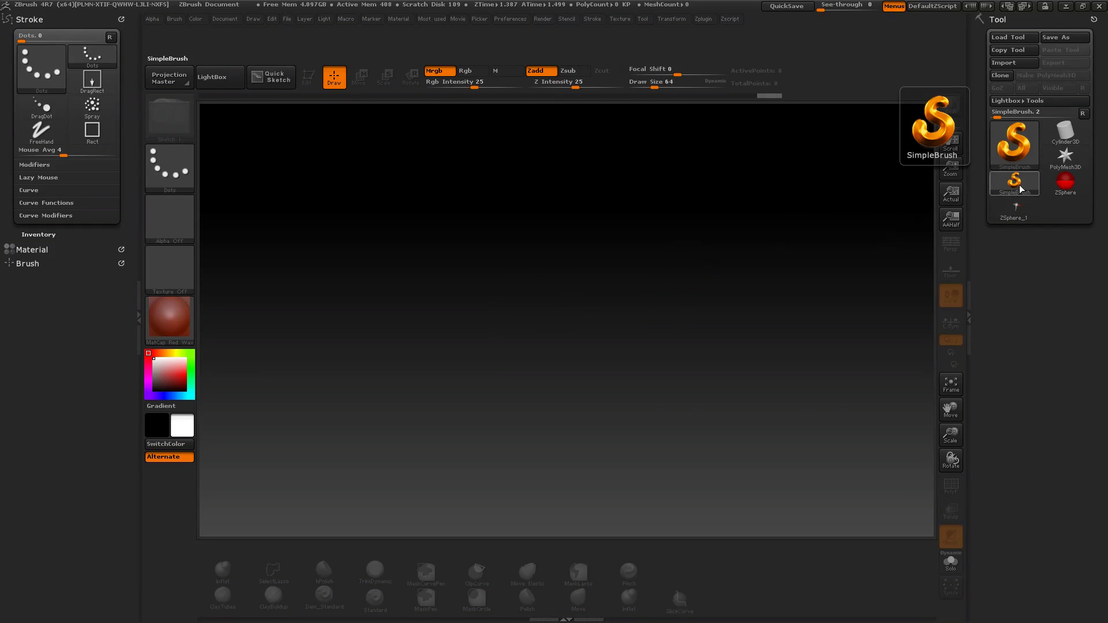
pyautogui.click(1021, 188)
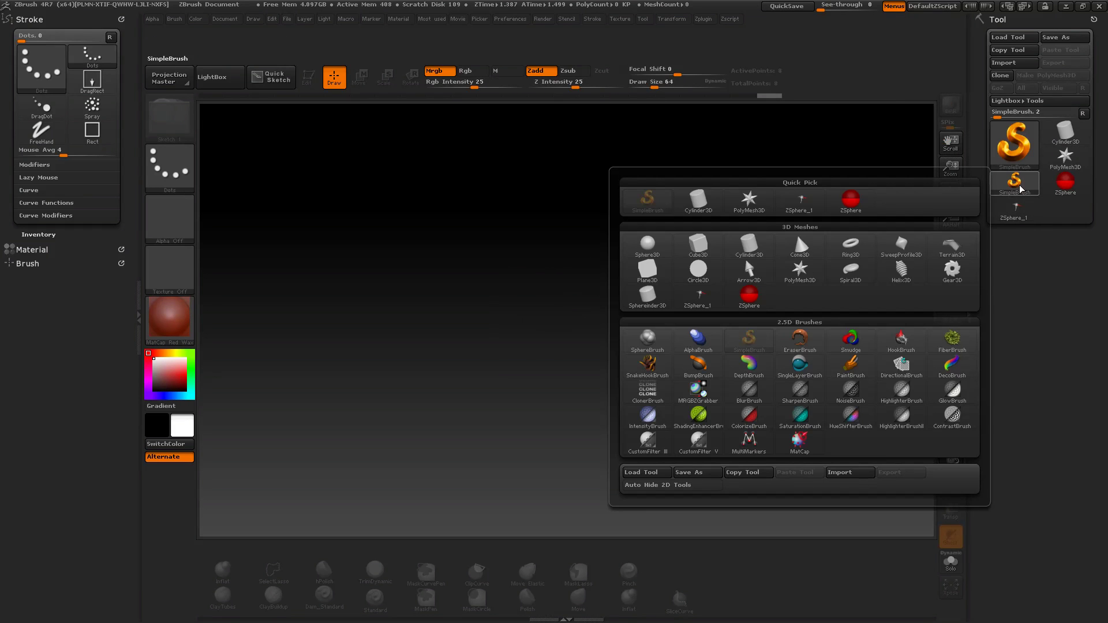
pyautogui.click(749, 296)
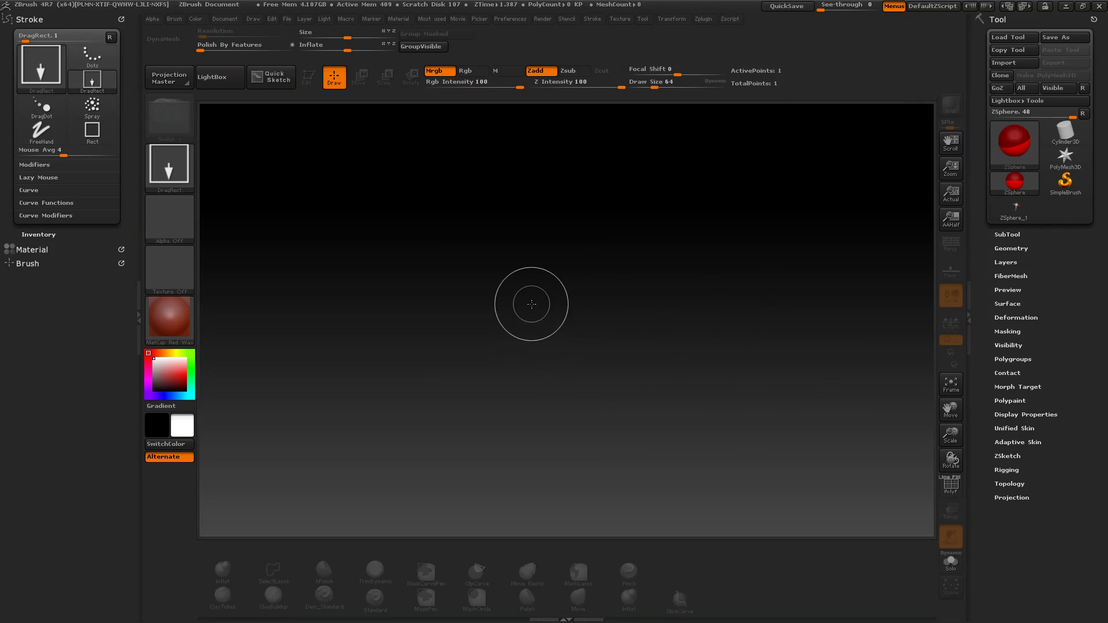
pyautogui.moveTo(538, 309)
pyautogui.mouseDown()
pyautogui.moveTo(559, 356)
pyautogui.moveTo(547, 359)
pyautogui.moveTo(534, 427)
pyautogui.moveTo(537, 379)
pyautogui.moveTo(589, 469)
pyautogui.moveTo(583, 456)
pyautogui.mouseUp()
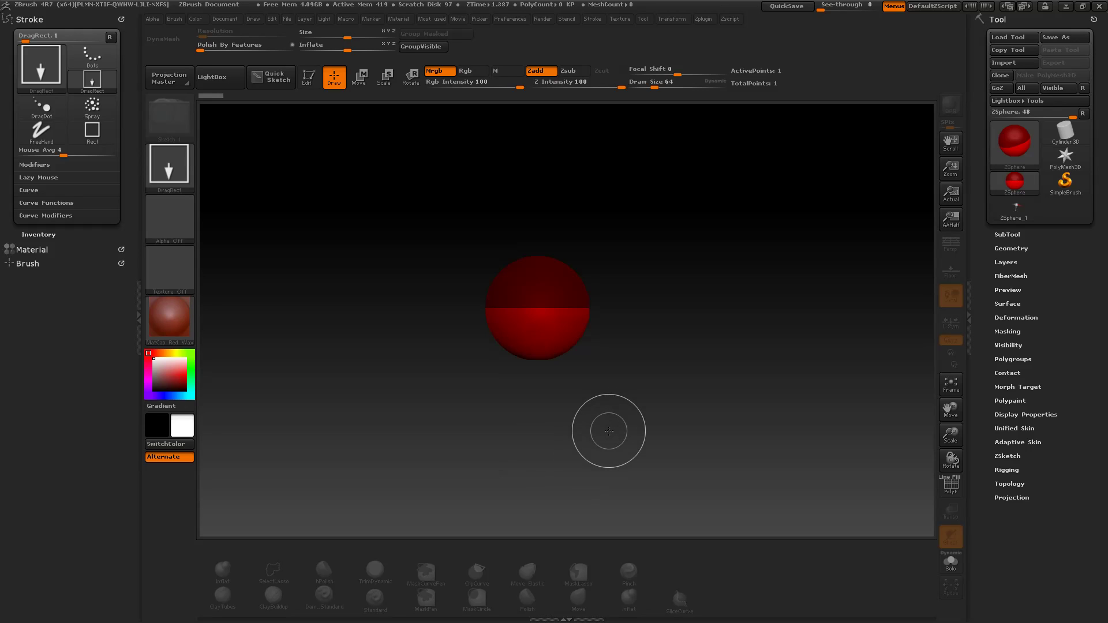
# Step: Put the drawn ZSphere into Edit mode so it can be built on
pyautogui.click(307, 86)
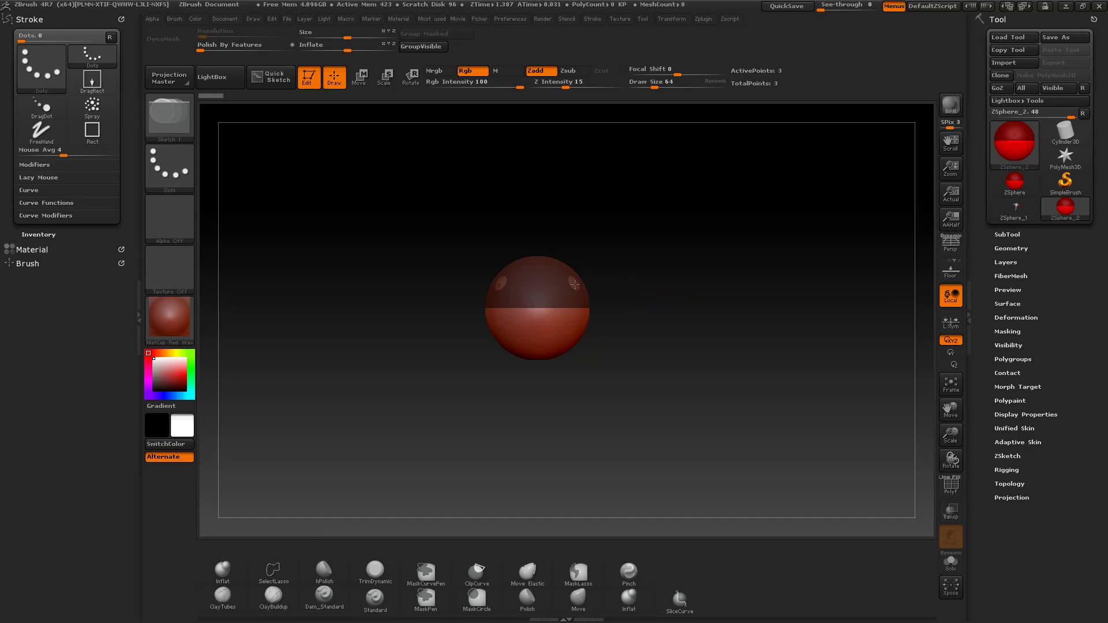
# Step: With X symmetry, add a mirrored child ZSphere pair on top of the root sphere
pyautogui.click(579, 286)
# Step: Enlarge the shoulder ZSpheres and pull a mirrored pair of long arms outward (7 points)
pyautogui.moveTo(581, 287); pyautogui.dragTo(588, 293)
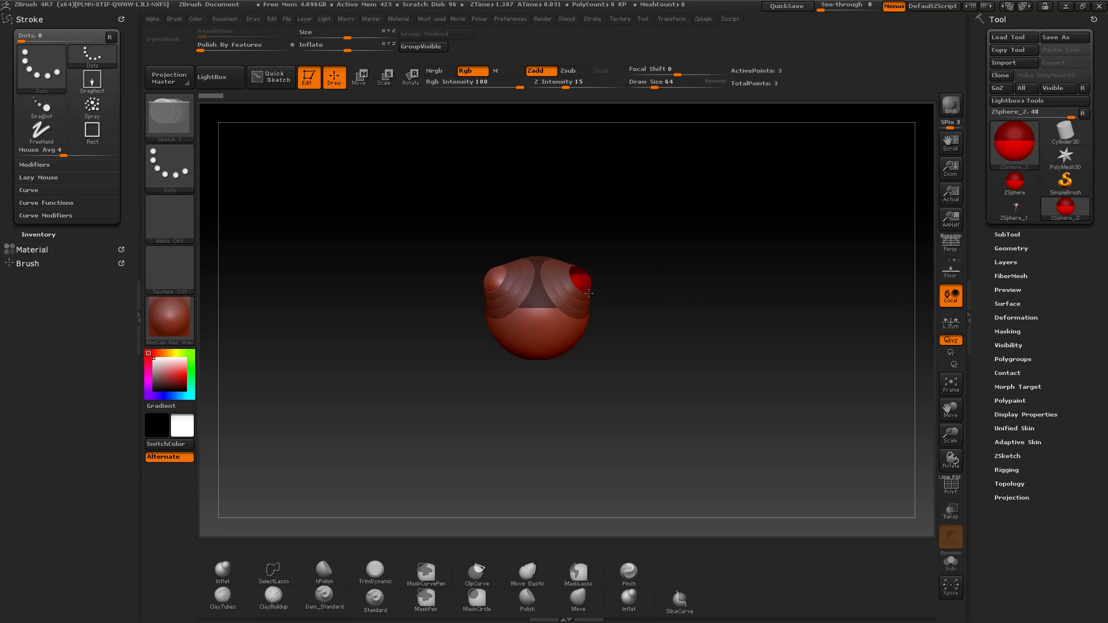
pyautogui.moveTo(589, 294)
pyautogui.mouseDown()
pyautogui.moveTo(633, 280)
pyautogui.moveTo(604, 293)
pyautogui.moveTo(618, 268)
pyautogui.moveTo(694, 235)
pyautogui.moveTo(600, 276)
pyautogui.moveTo(613, 275)
pyautogui.moveTo(614, 289)
pyautogui.mouseUp()
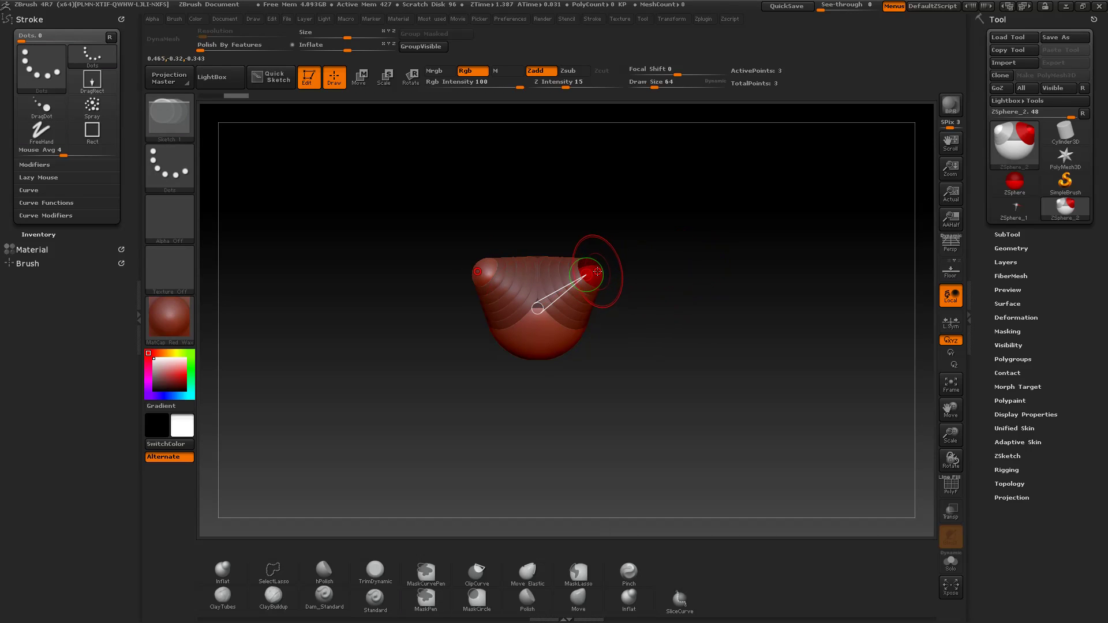
pyautogui.click(597, 270)
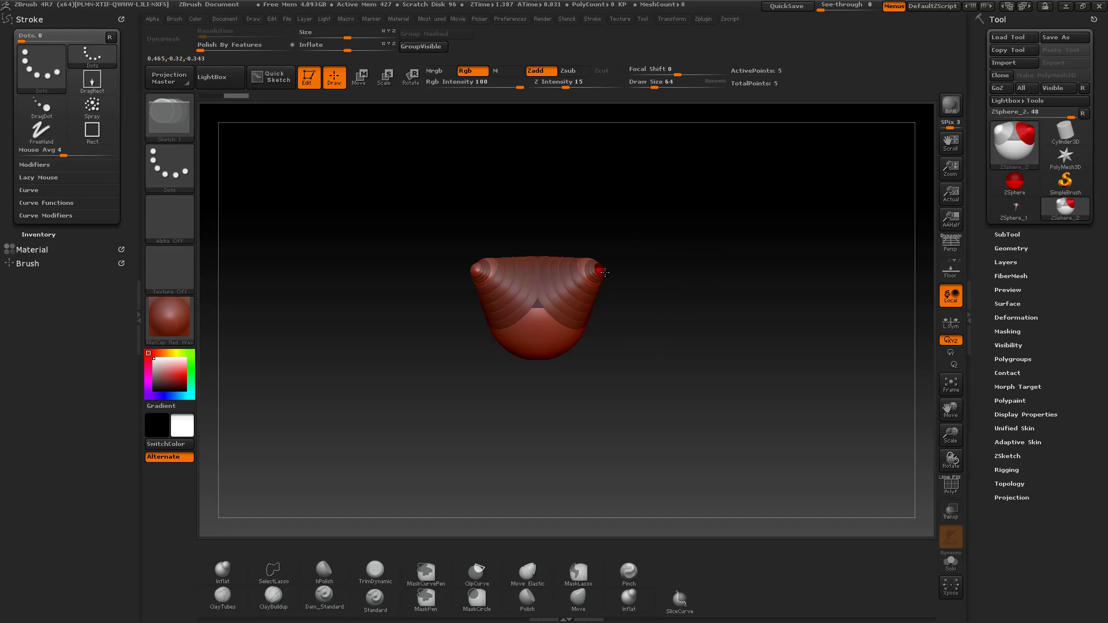
pyautogui.moveTo(604, 272); pyautogui.dragTo(693, 257)
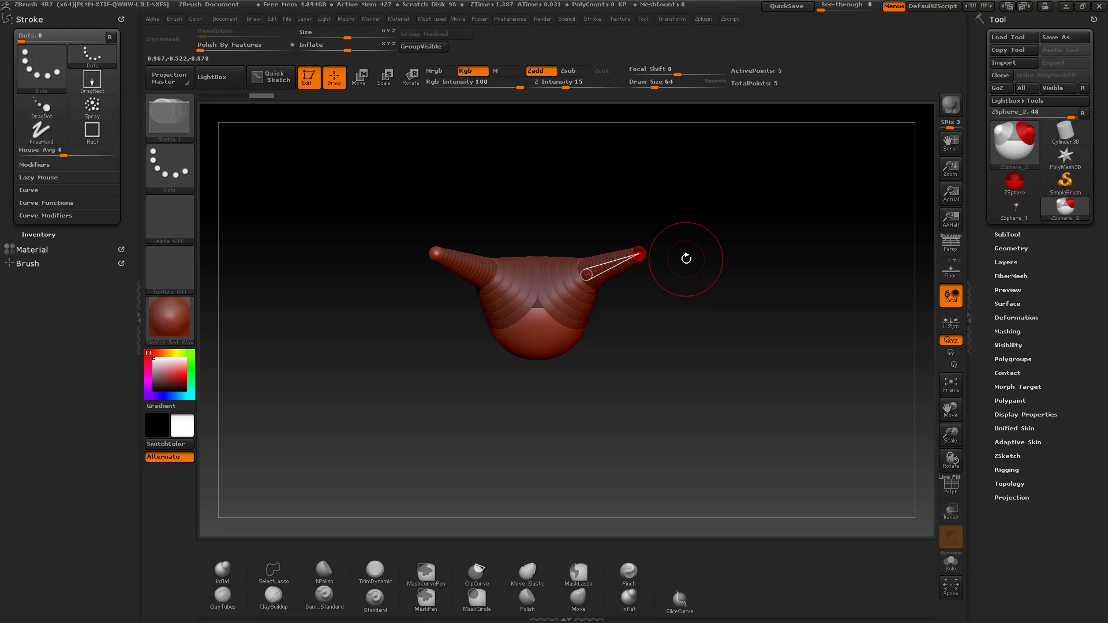
pyautogui.moveTo(705, 254)
pyautogui.mouseDown()
pyautogui.moveTo(722, 265)
pyautogui.moveTo(704, 292)
pyautogui.moveTo(739, 277)
pyautogui.moveTo(638, 271)
pyautogui.moveTo(675, 311)
pyautogui.mouseUp()
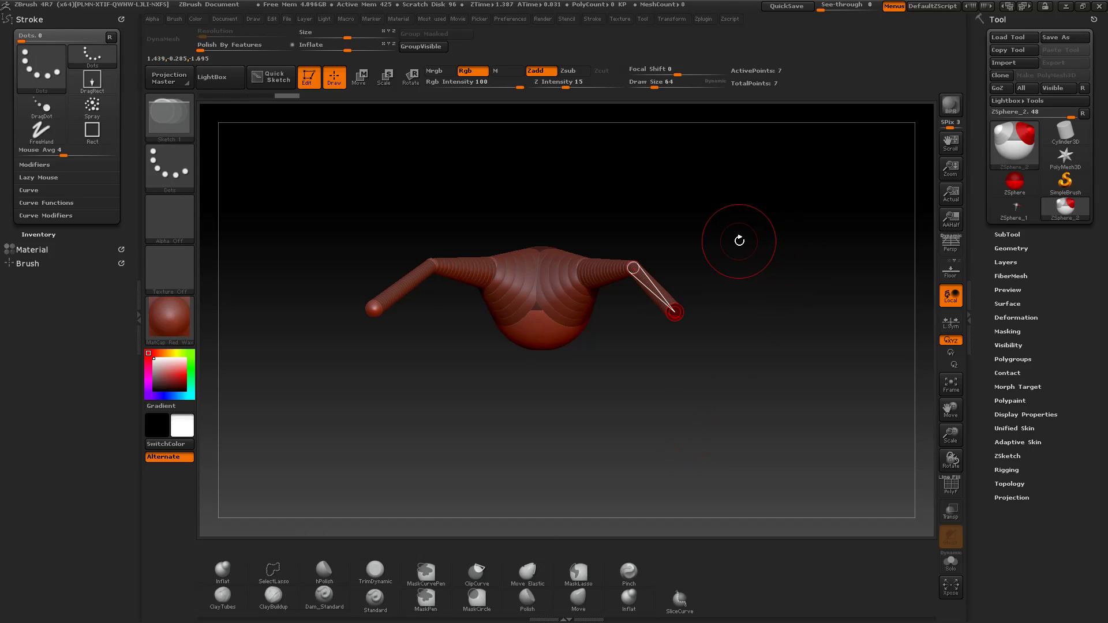
pyautogui.moveTo(737, 237); pyautogui.dragTo(749, 227)
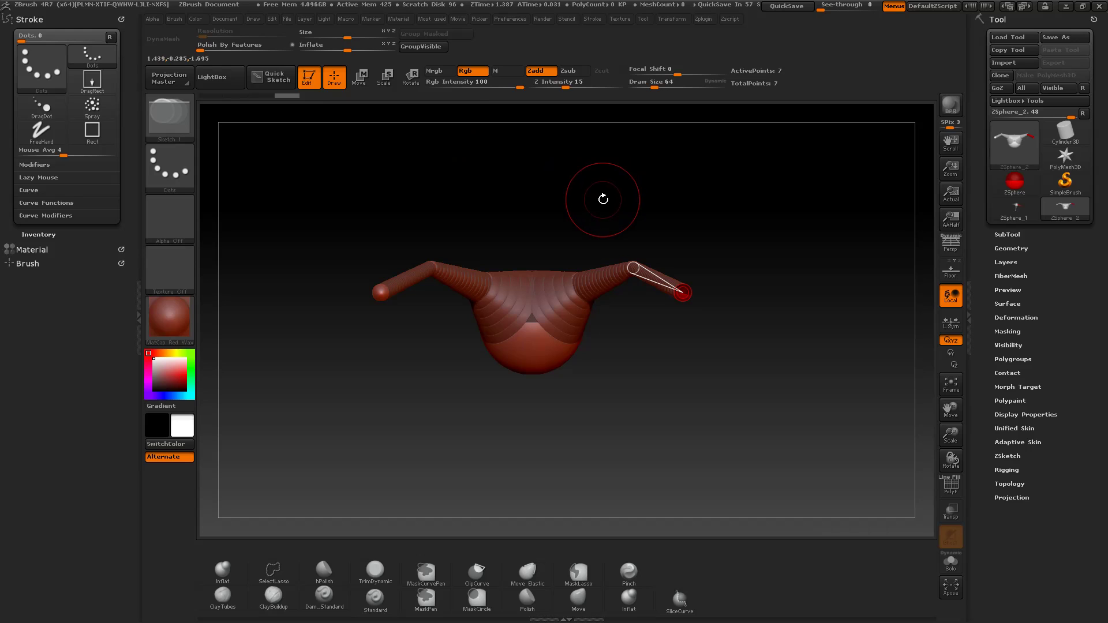
pyautogui.press('w')
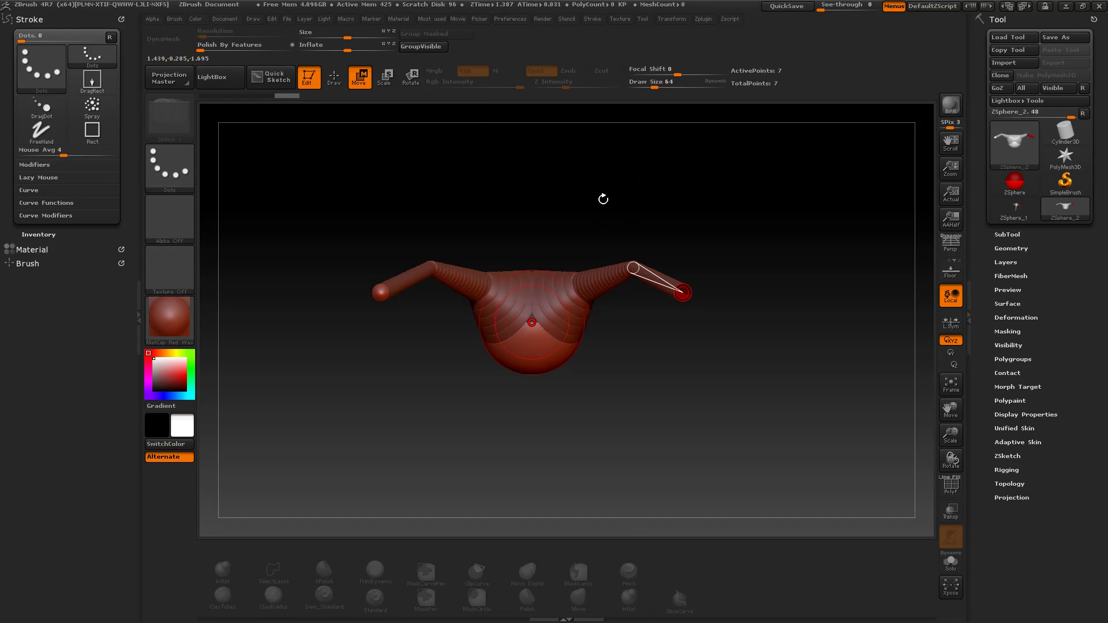
# Step: Move the elbow and hand ZSpheres so both forearms bend downward from sideways arms
pyautogui.moveTo(685, 314); pyautogui.dragTo(686, 342)
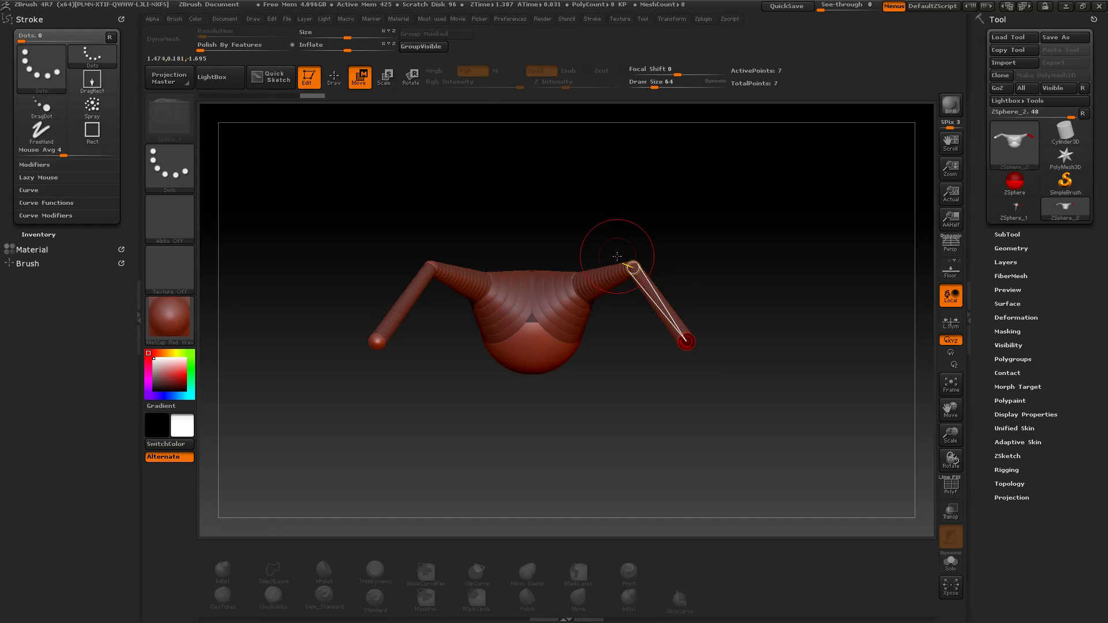
pyautogui.moveTo(635, 266)
pyautogui.mouseDown()
pyautogui.moveTo(629, 310)
pyautogui.moveTo(638, 276)
pyautogui.mouseUp()
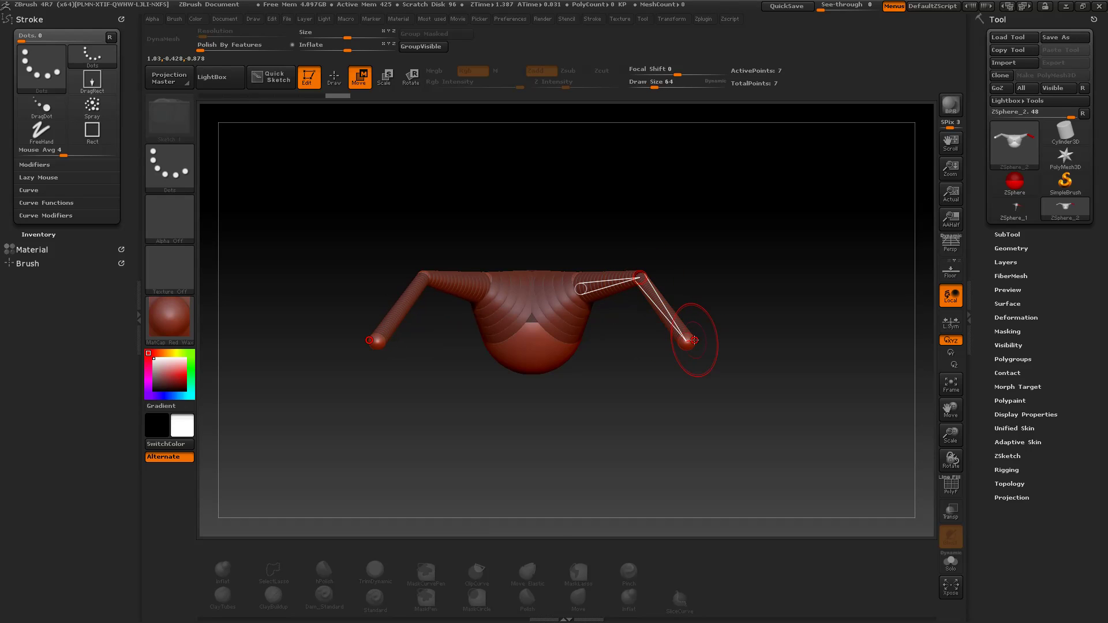
pyautogui.moveTo(687, 340)
pyautogui.mouseDown()
pyautogui.moveTo(681, 388)
pyautogui.moveTo(685, 341)
pyautogui.moveTo(714, 322)
pyautogui.moveTo(697, 359)
pyautogui.moveTo(680, 317)
pyautogui.moveTo(681, 349)
pyautogui.moveTo(700, 379)
pyautogui.moveTo(685, 340)
pyautogui.mouseUp()
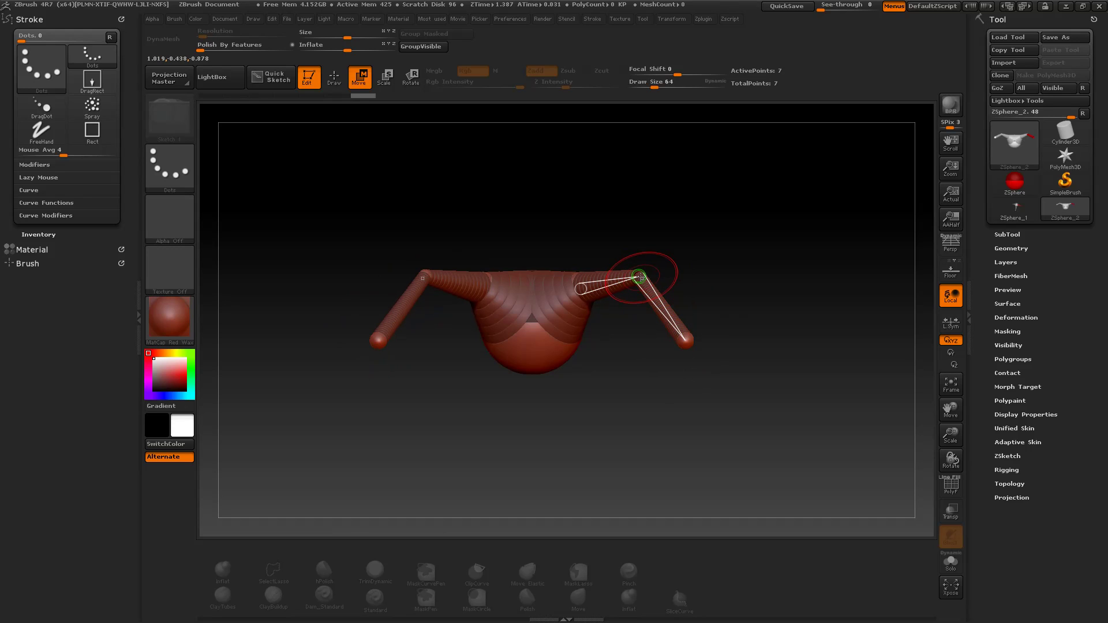
pyautogui.moveTo(642, 275)
pyautogui.mouseDown()
pyautogui.moveTo(644, 306)
pyautogui.moveTo(651, 271)
pyautogui.moveTo(660, 281)
pyautogui.moveTo(626, 284)
pyautogui.mouseUp()
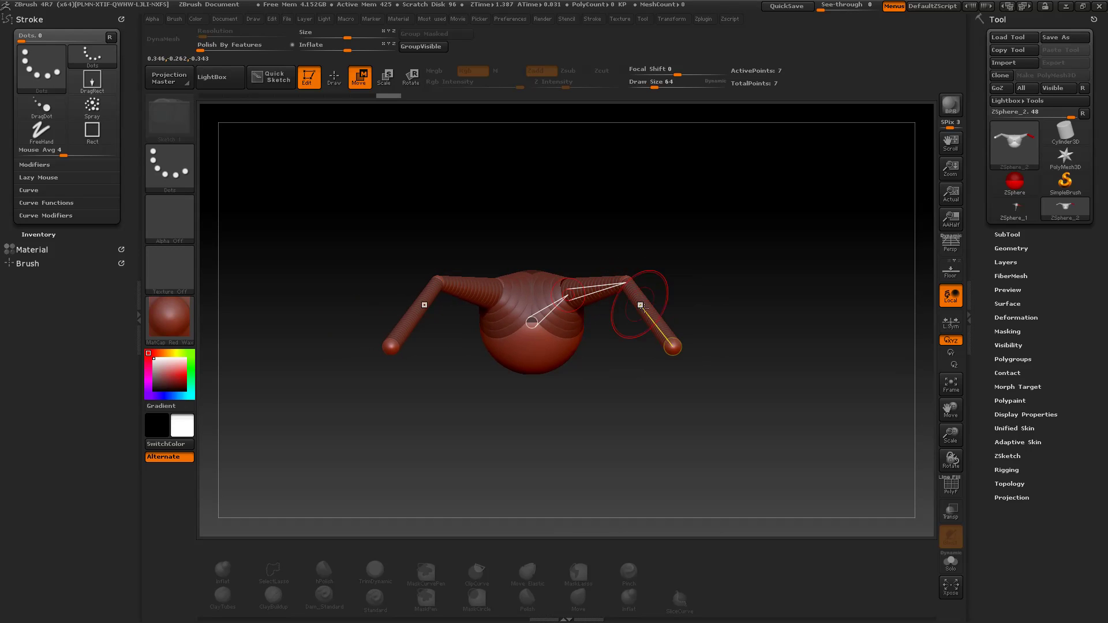
pyautogui.moveTo(686, 342); pyautogui.dragTo(663, 325)
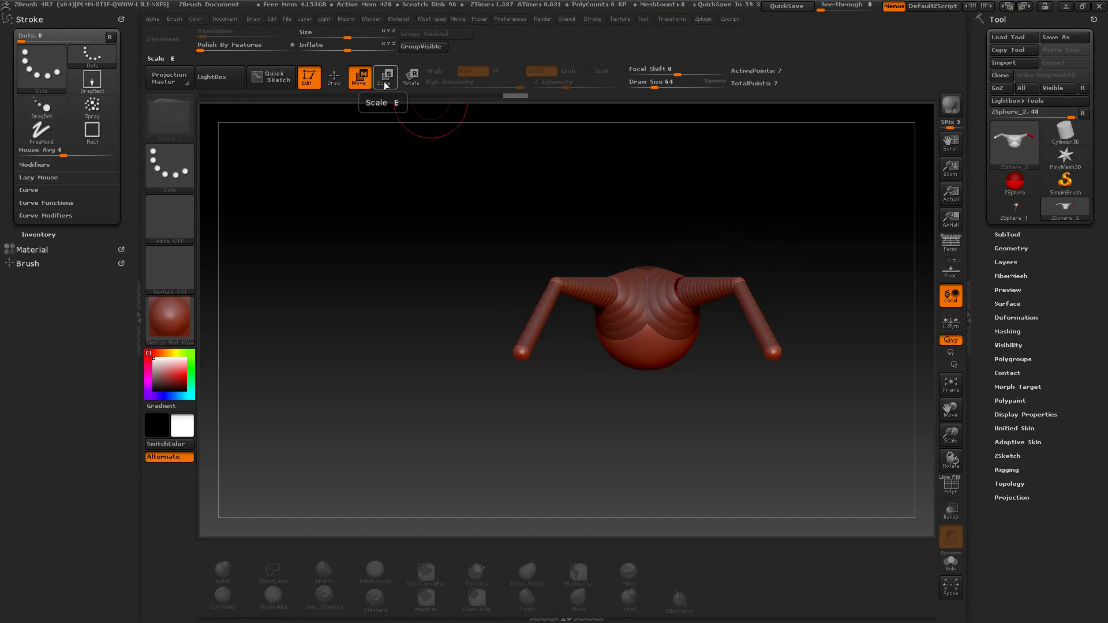
pyautogui.click(383, 81)
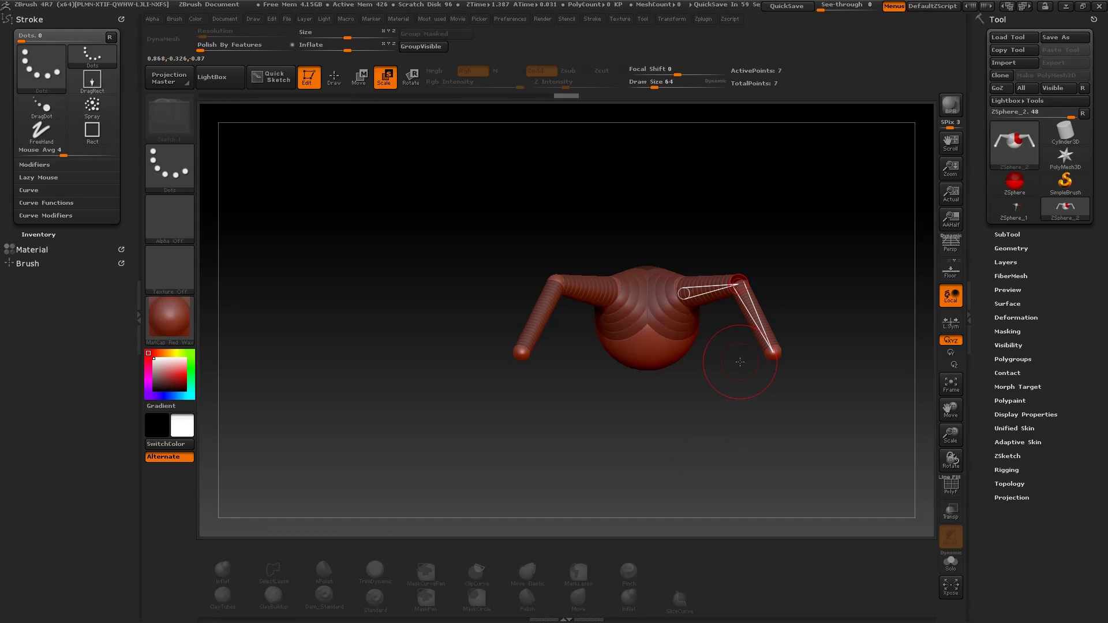
# Step: Scale up the arm ZSpheres to thicken both mirrored arms
pyautogui.moveTo(771, 343); pyautogui.dragTo(779, 444)
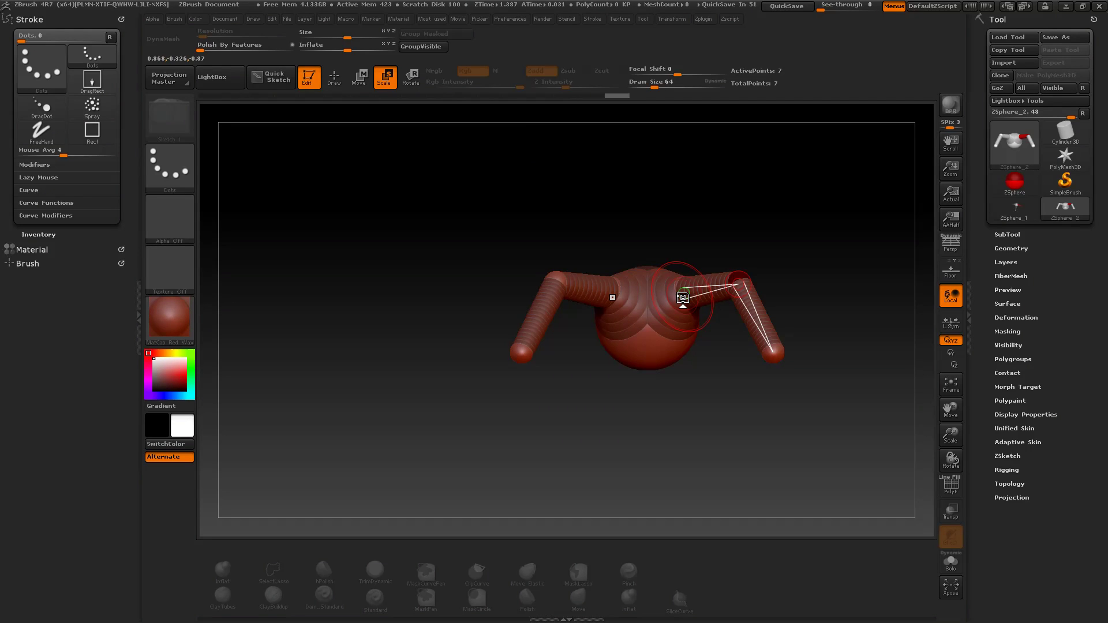
# Step: In Rotate mode, swing both forearms downward and outward from the elbows
pyautogui.press('r')
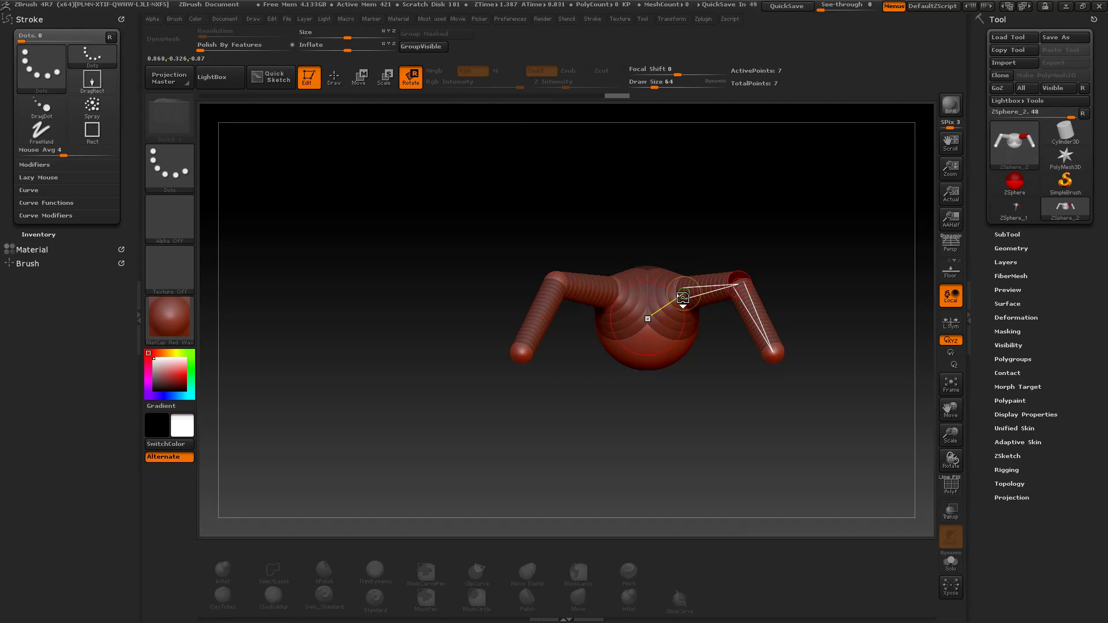
pyautogui.moveTo(736, 280); pyautogui.dragTo(808, 274)
pyautogui.moveTo(527, 266)
pyautogui.mouseDown()
pyautogui.moveTo(848, 230)
pyautogui.moveTo(710, 254)
pyautogui.mouseUp()
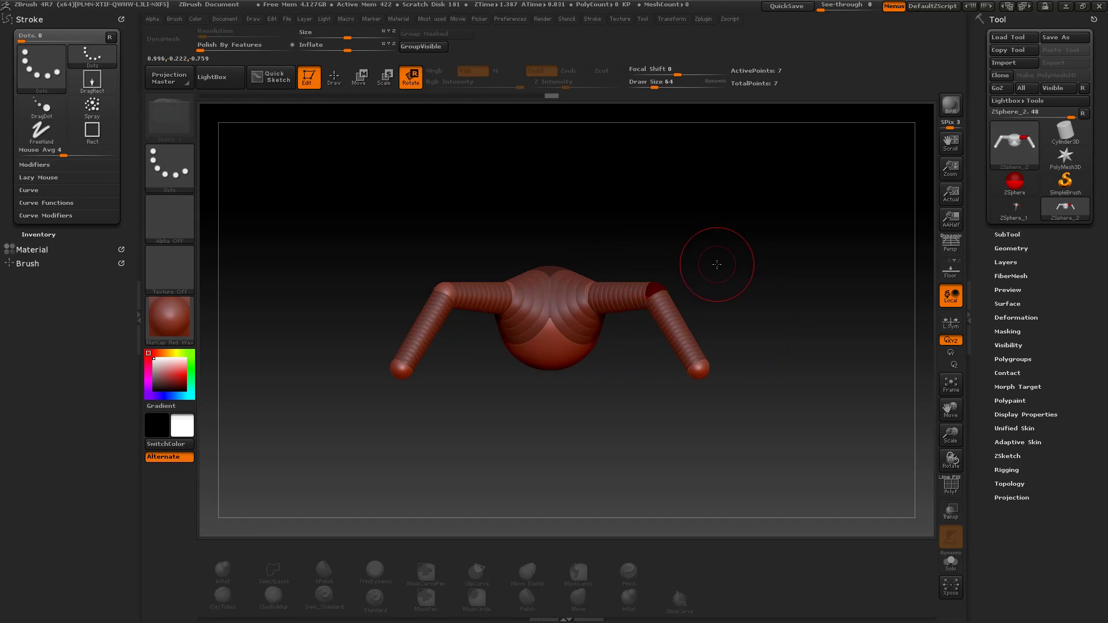
# Step: Preview the armature as an adaptive skin mesh, orbit it, then return to ZSpheres
pyautogui.press('a')
pyautogui.moveTo(715, 265)
pyautogui.mouseDown()
pyautogui.moveTo(700, 255)
pyautogui.moveTo(655, 263)
pyautogui.moveTo(727, 257)
pyautogui.mouseUp()
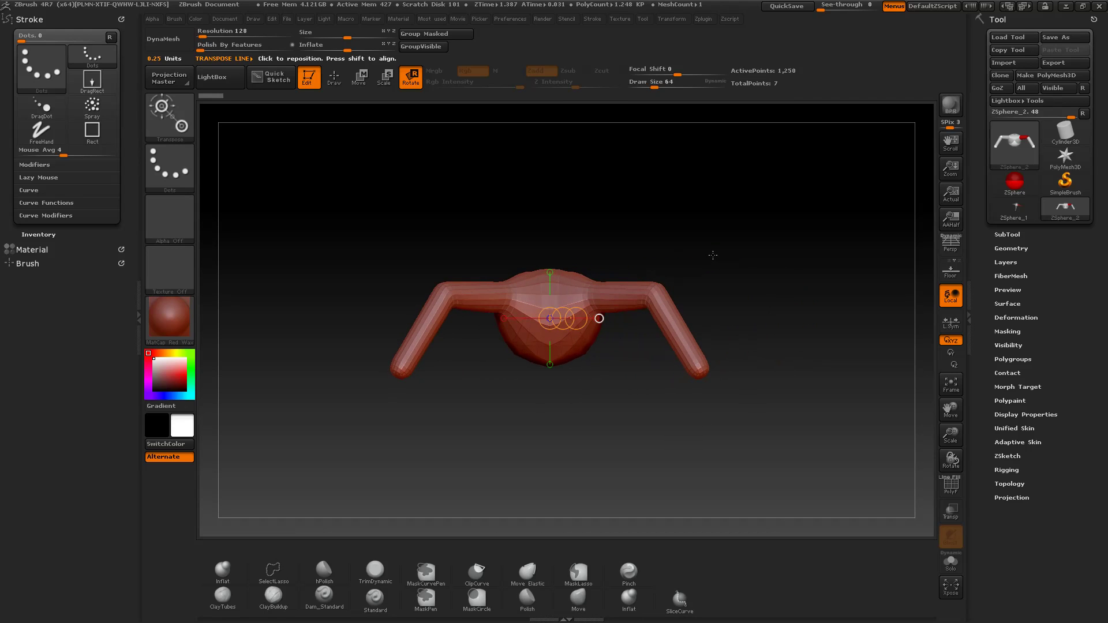
pyautogui.press('a')
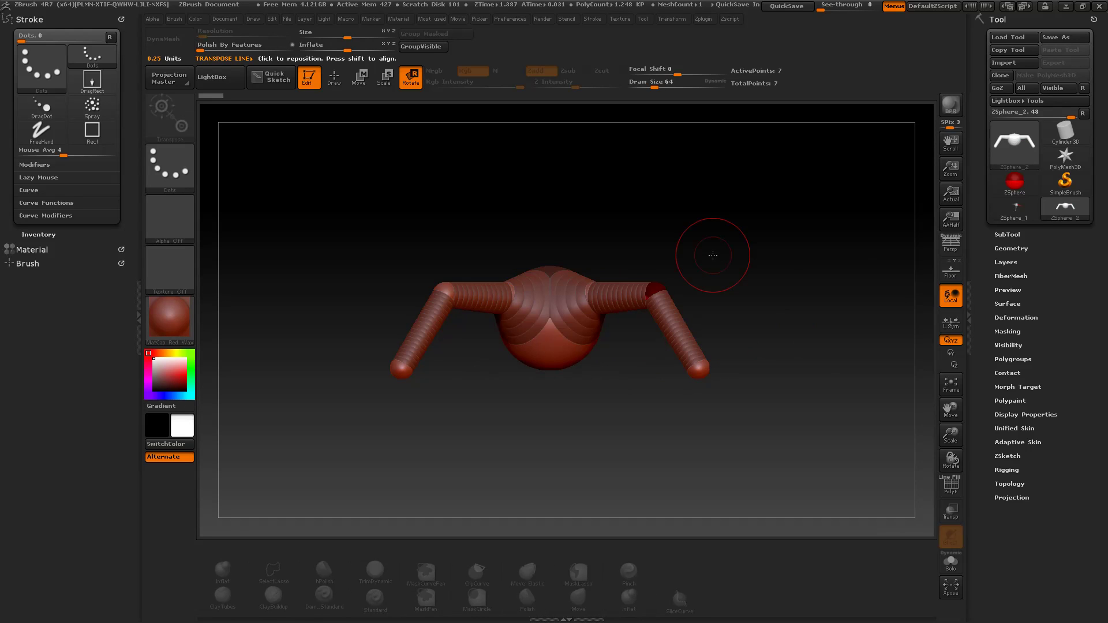
# Step: Resize the right shoulder ZSphere, recheck the skin preview, and show Adaptive Skin settings (Density 2)
pyautogui.click(384, 77)
pyautogui.moveTo(586, 289); pyautogui.dragTo(595, 306)
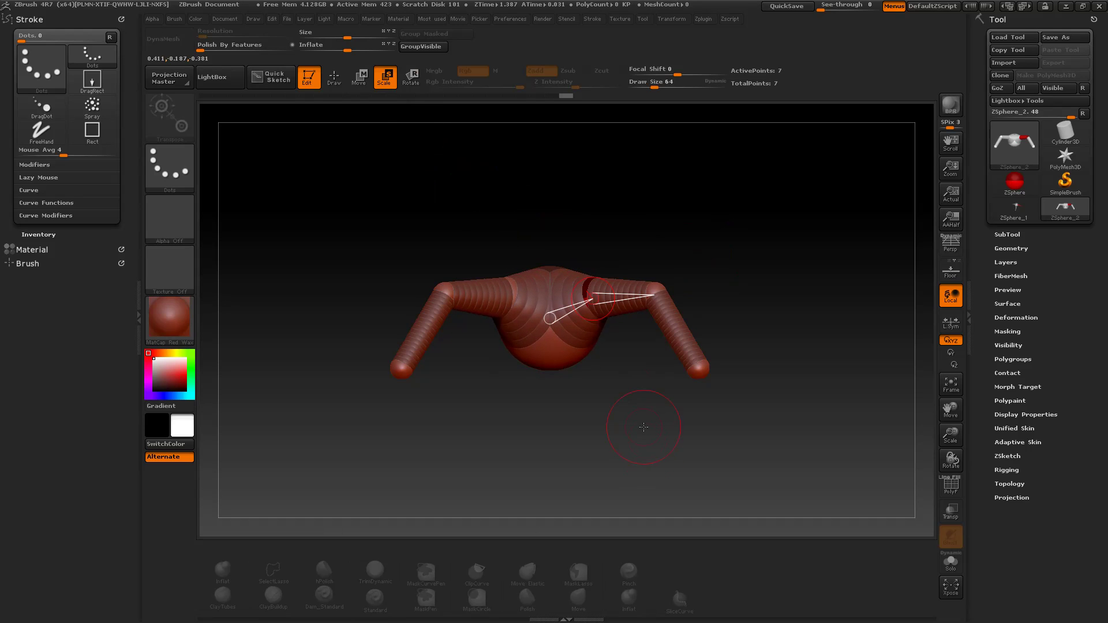
pyautogui.press('a')
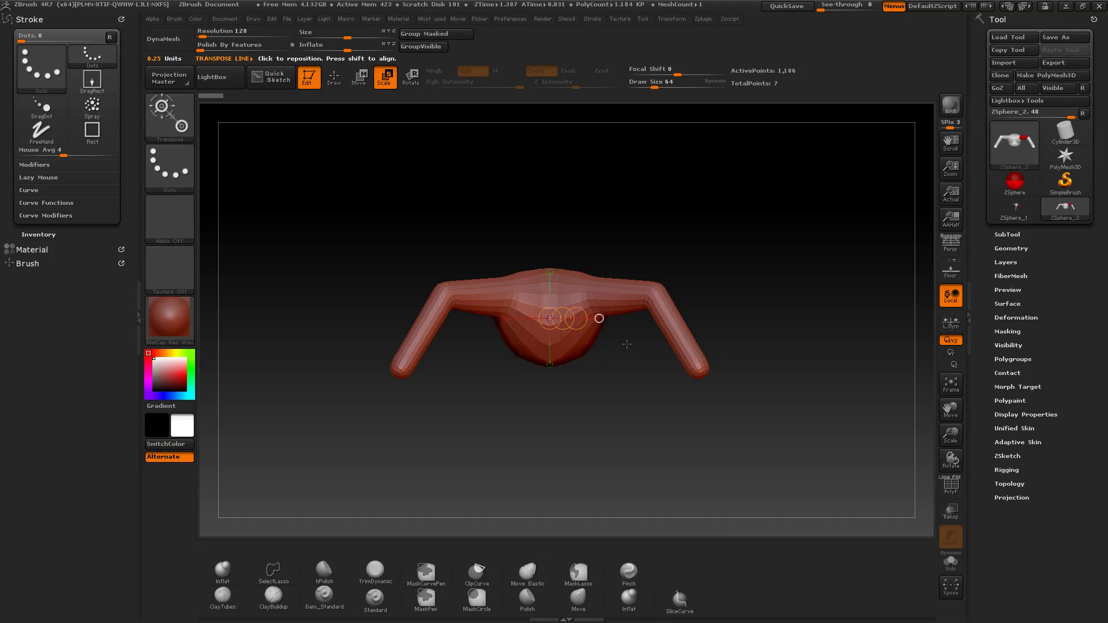
pyautogui.press('a')
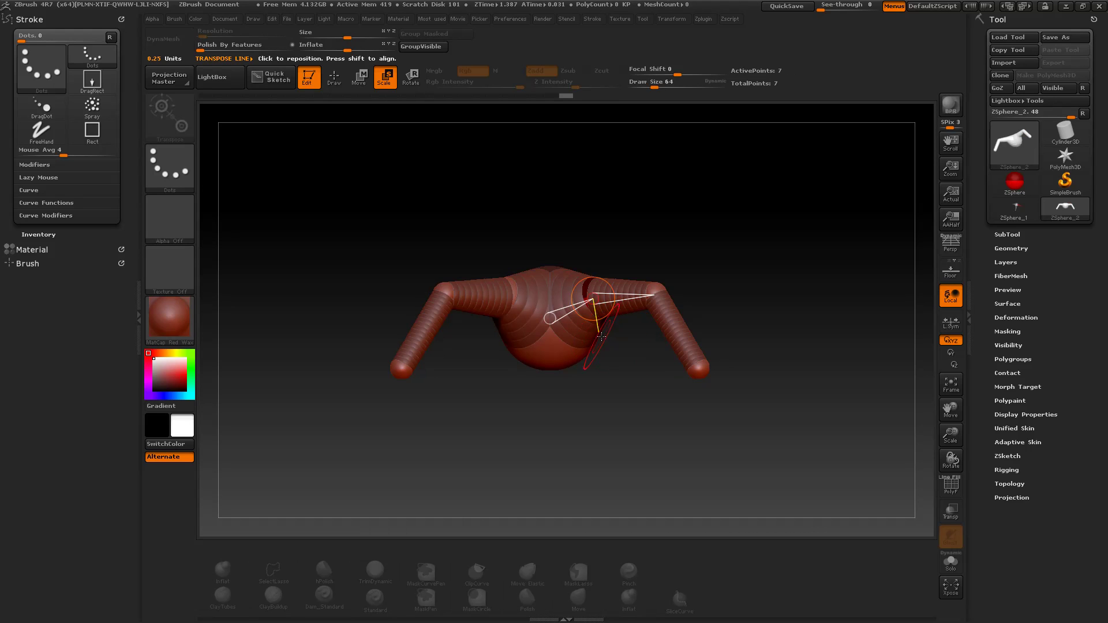
pyautogui.click(1023, 442)
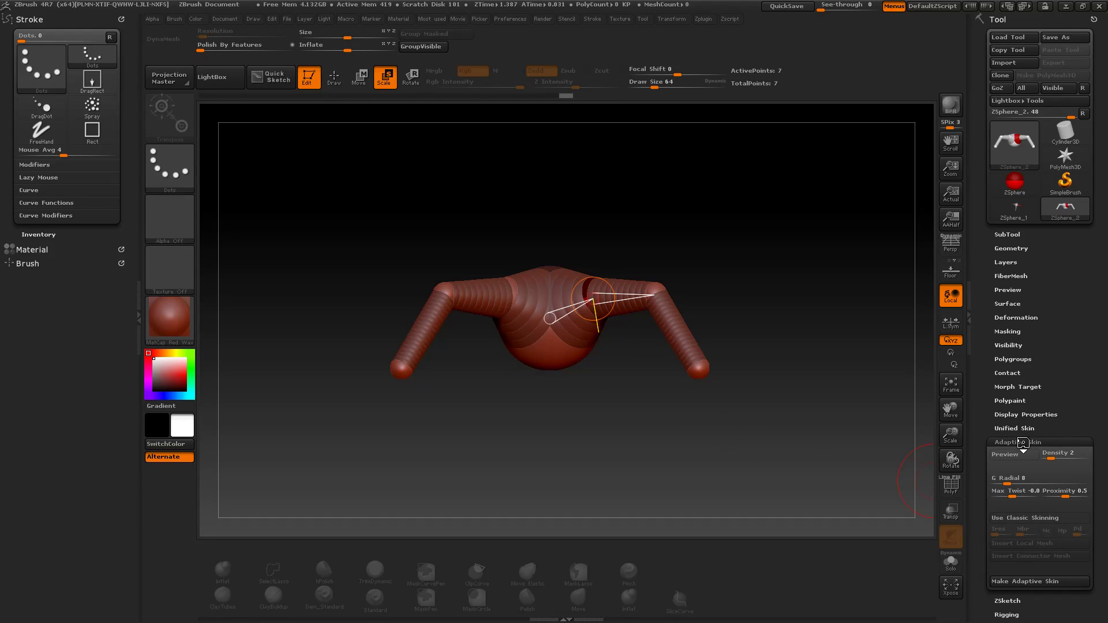
# Step: Switch to Unified Skin and generate the 12,032-polygon Skin_ZSphere_2 mesh from the armature
pyautogui.click(1013, 428)
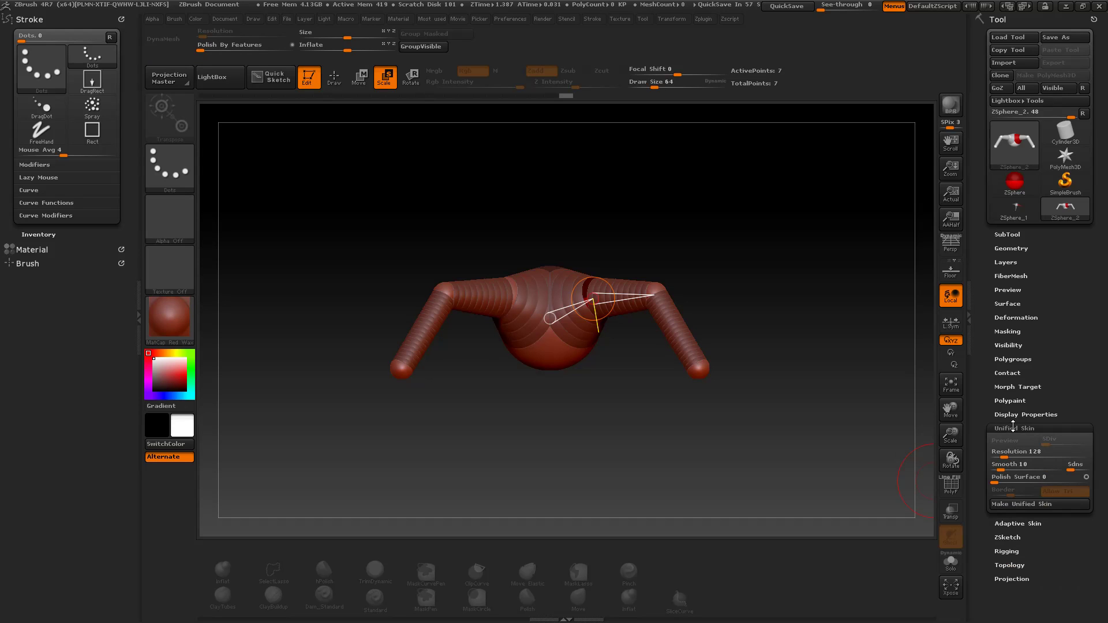
pyautogui.click(1030, 524)
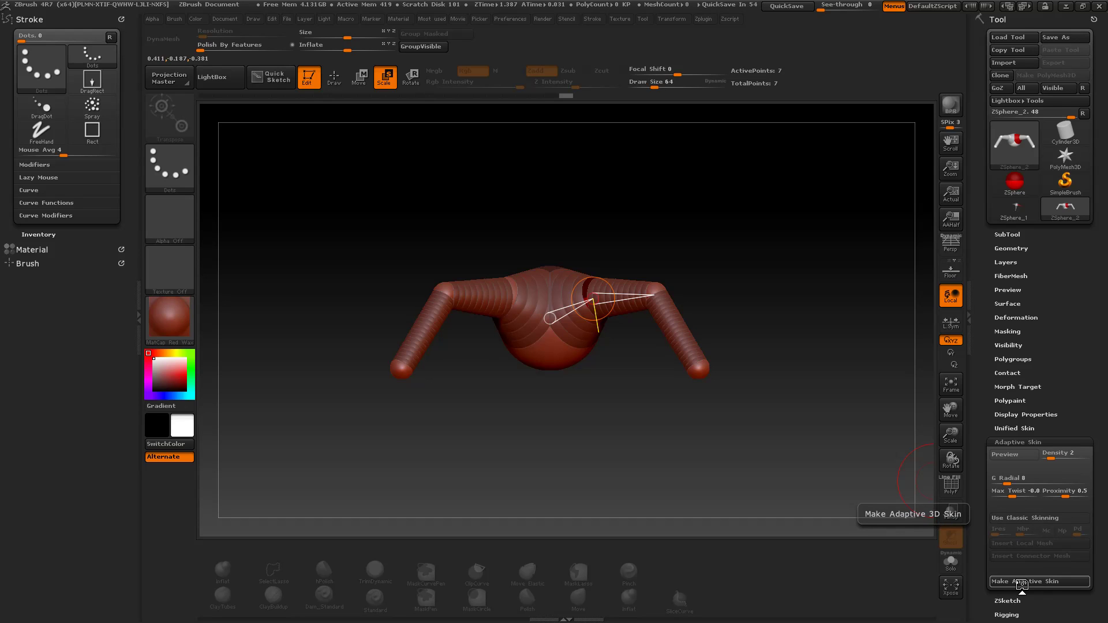
pyautogui.click(1026, 429)
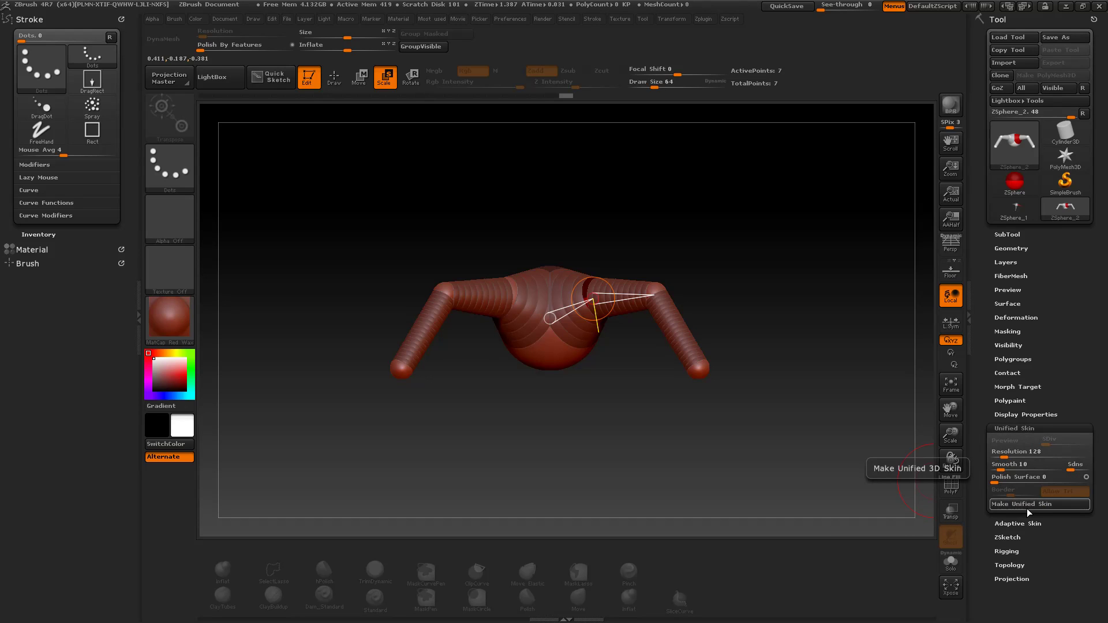
pyautogui.click(1027, 506)
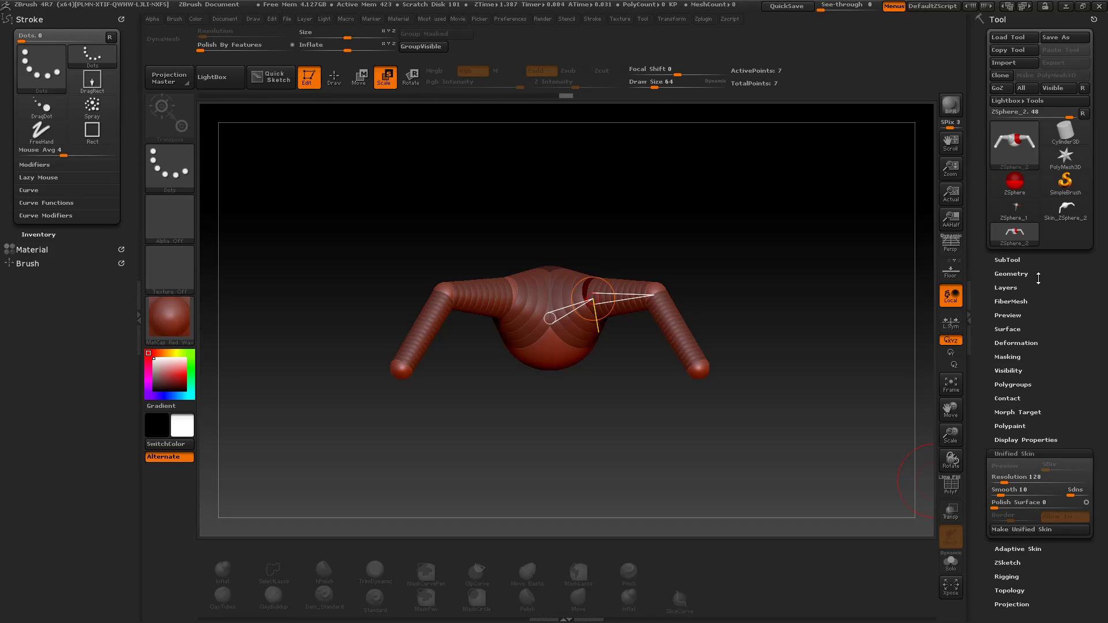
# Step: Select Skin_ZSphere_2, toggle its PolyF wireframe on and off, then reselect ZSphere_2
pyautogui.click(1067, 215)
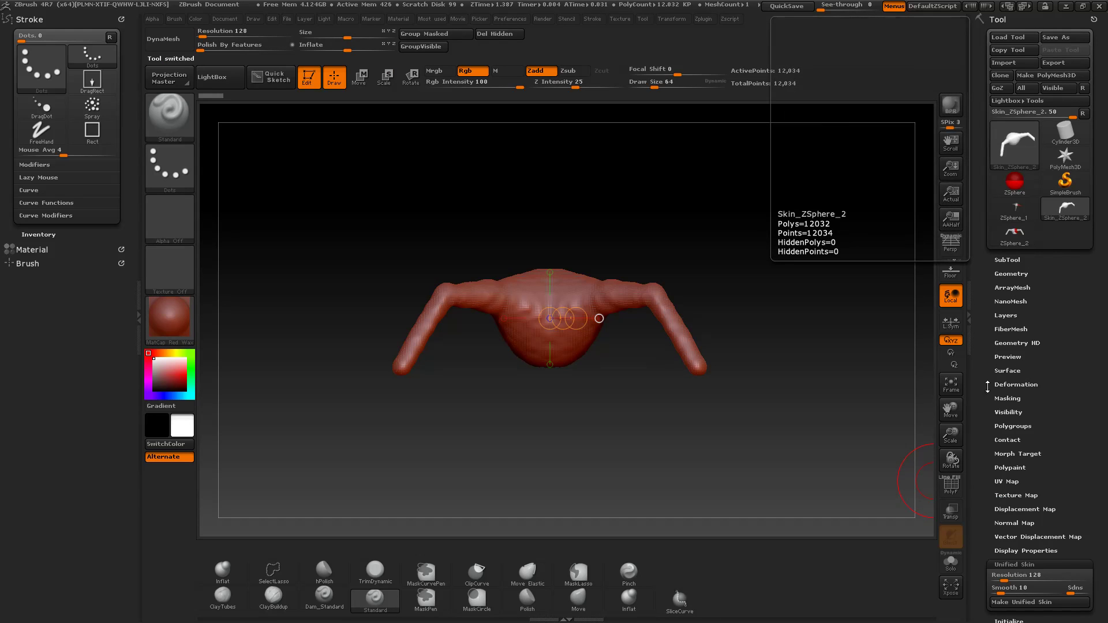
pyautogui.click(951, 486)
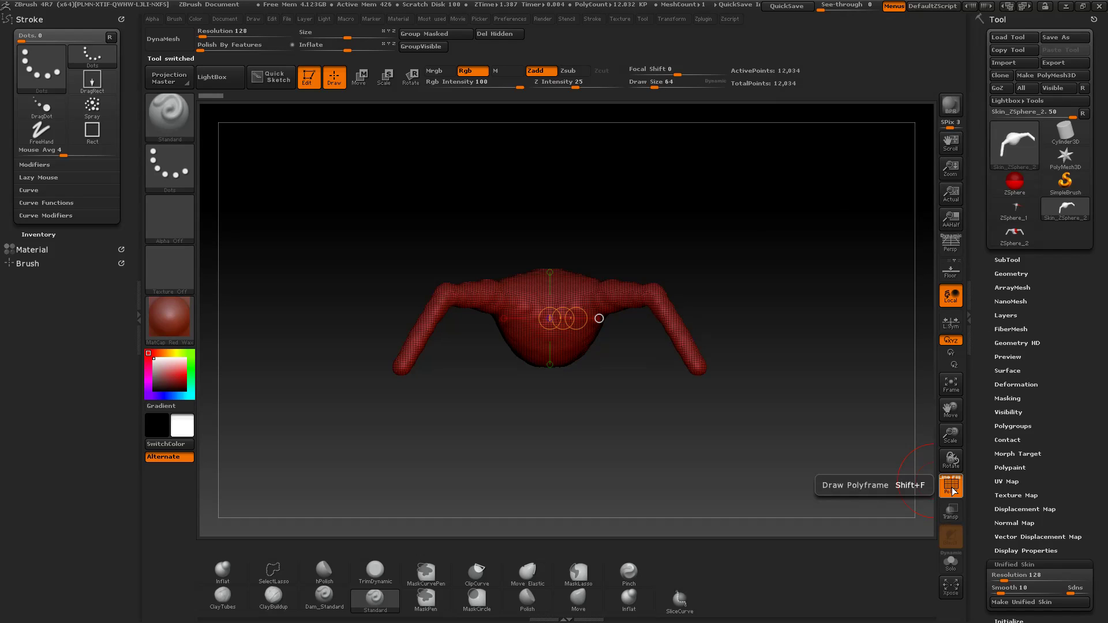
pyautogui.click(951, 487)
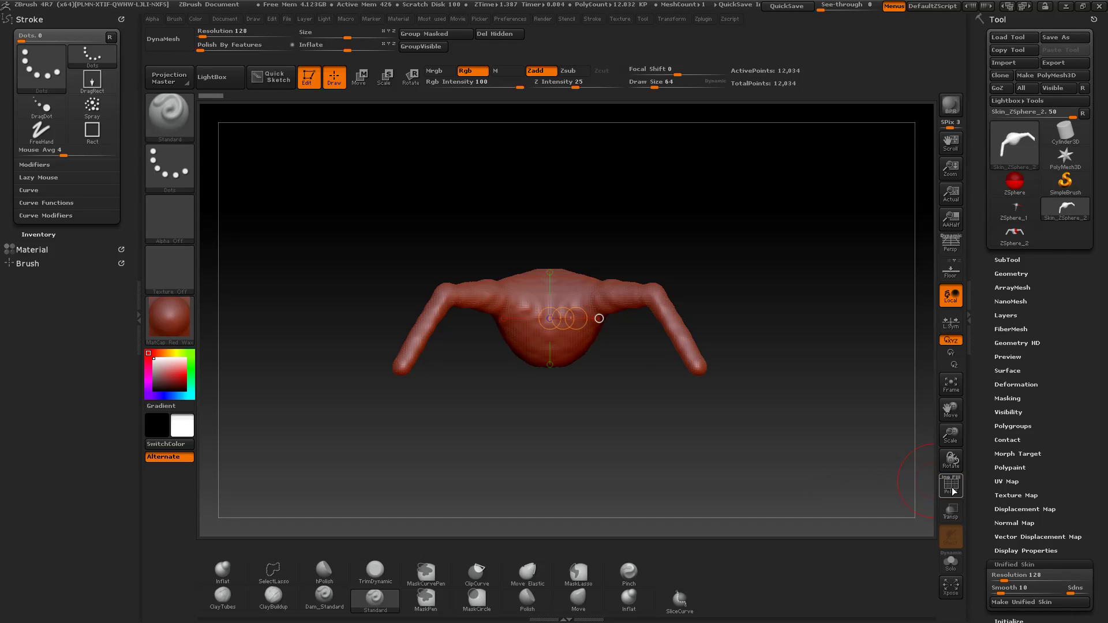
pyautogui.click(1016, 247)
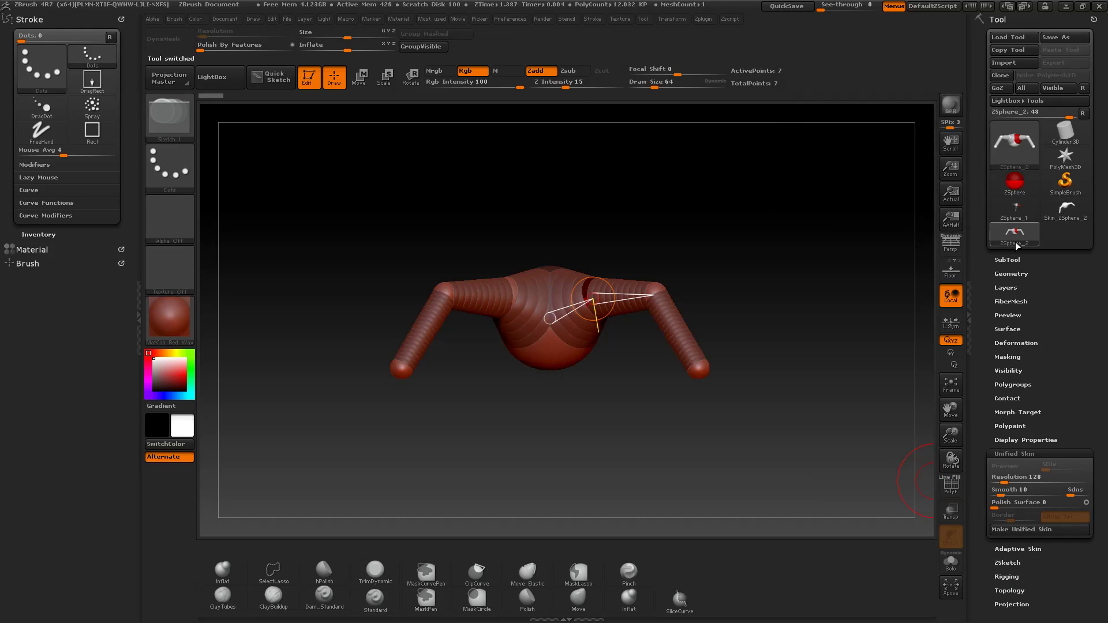
# Step: Build an adaptive skin from the armature and make the 1,186-point Skin_ZSphere_3 mesh active
pyautogui.click(1015, 455)
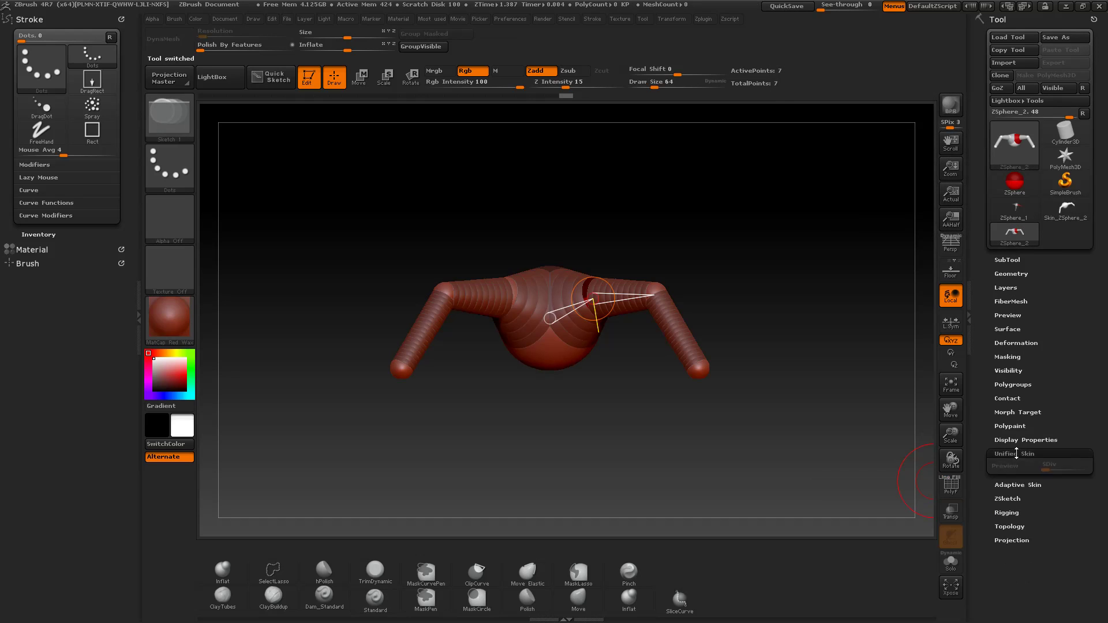
pyautogui.click(1013, 467)
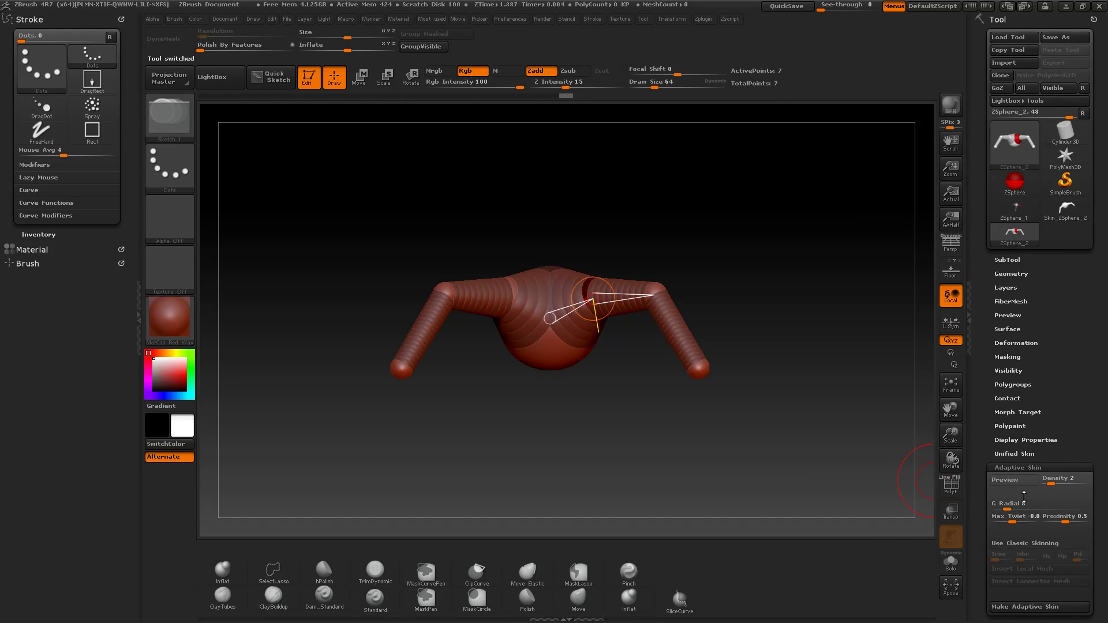
pyautogui.moveTo(1100, 469); pyautogui.dragTo(1100, 406)
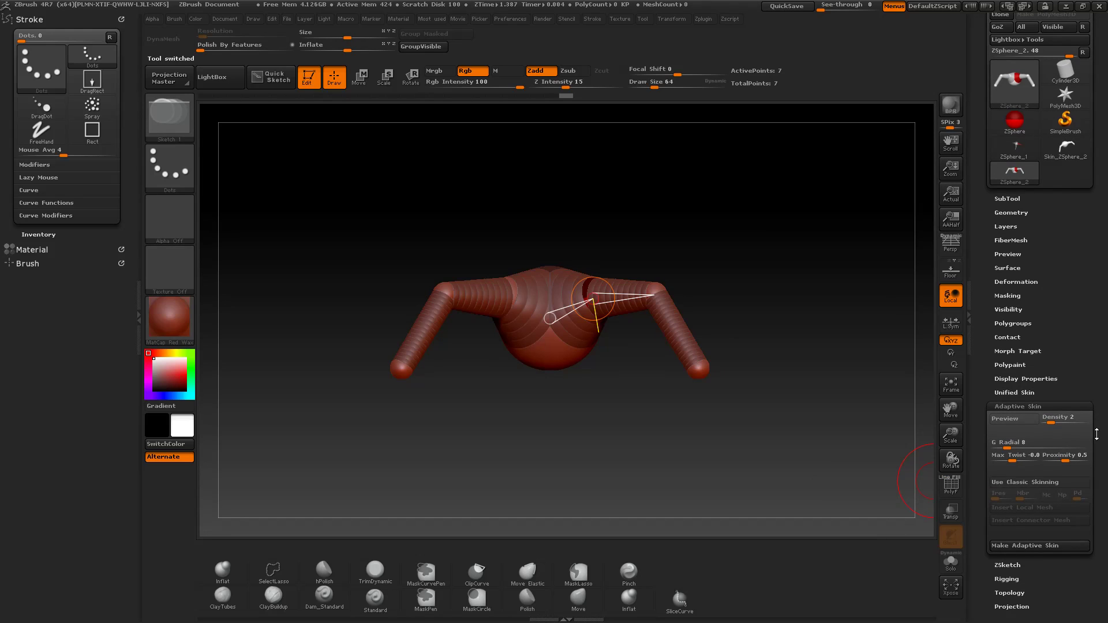
pyautogui.click(1036, 548)
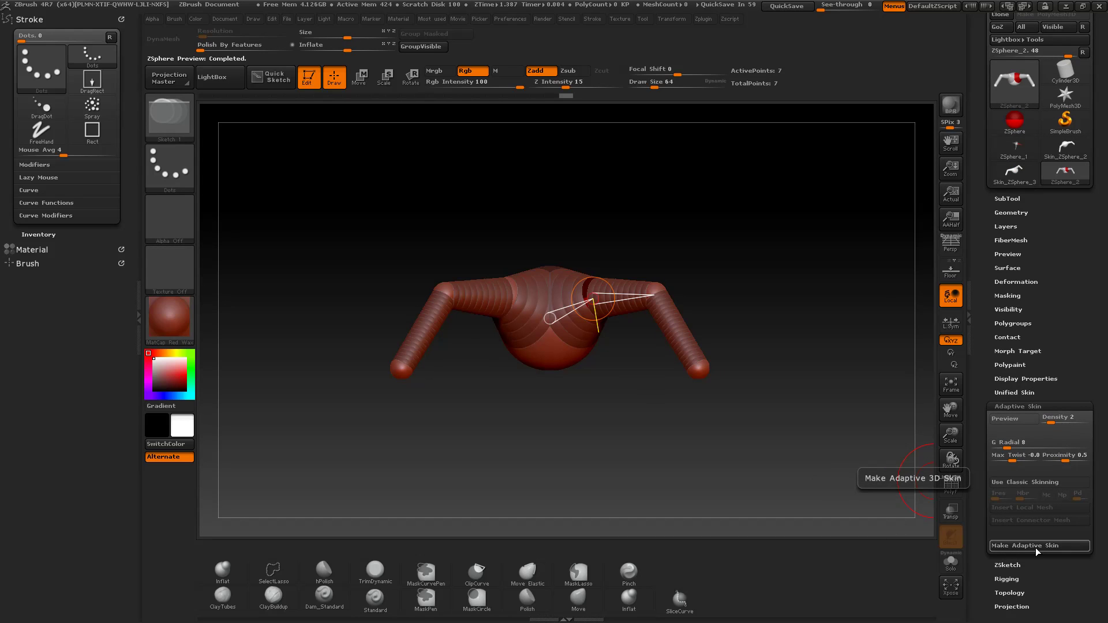
pyautogui.click(1012, 175)
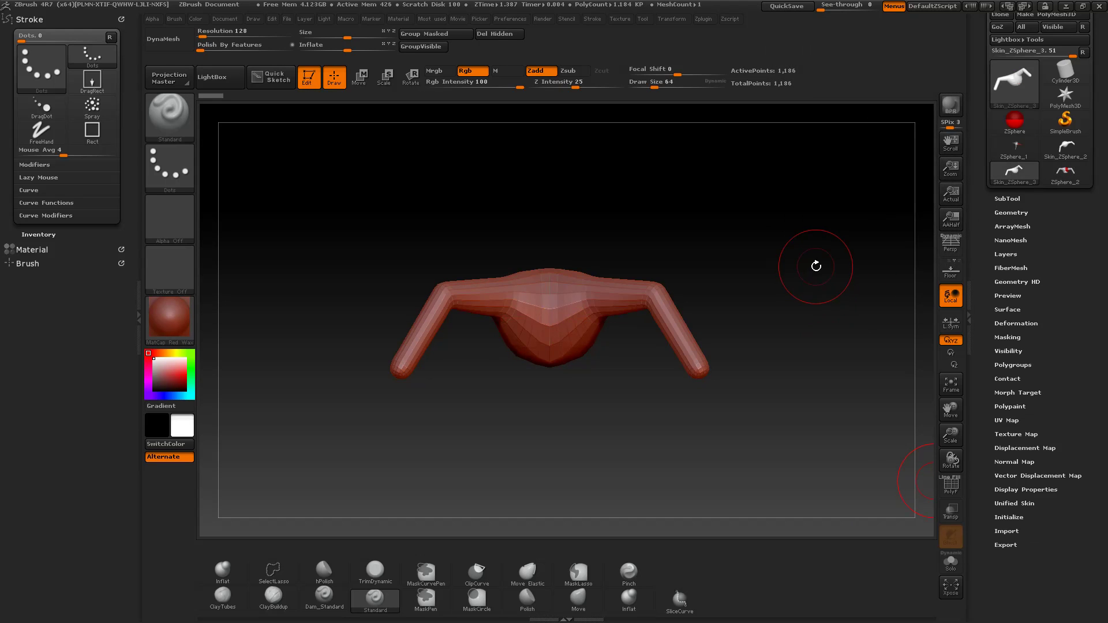
pyautogui.moveTo(816, 260); pyautogui.dragTo(850, 258)
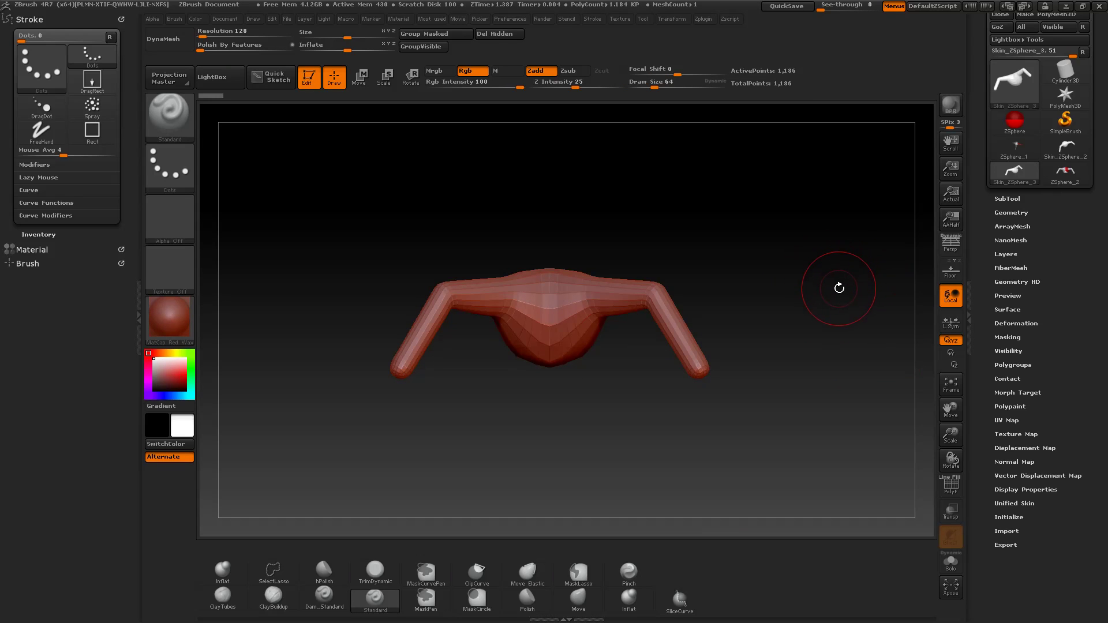
# Step: DynaMesh the skin mesh at resolution 128, giving 20,009 points
pyautogui.click(172, 47)
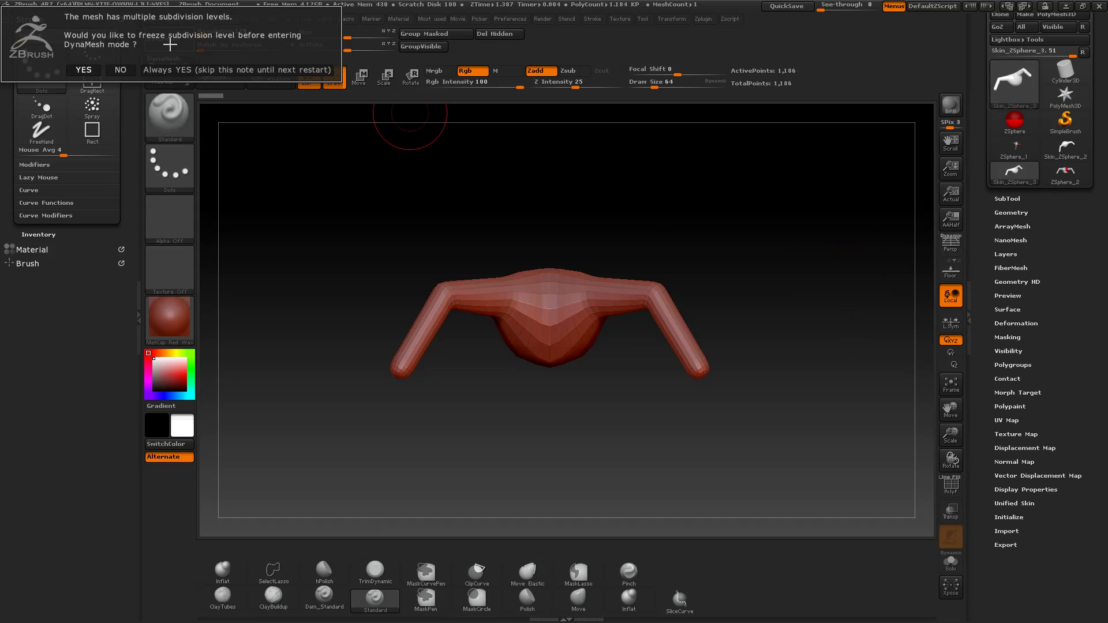
pyautogui.click(172, 73)
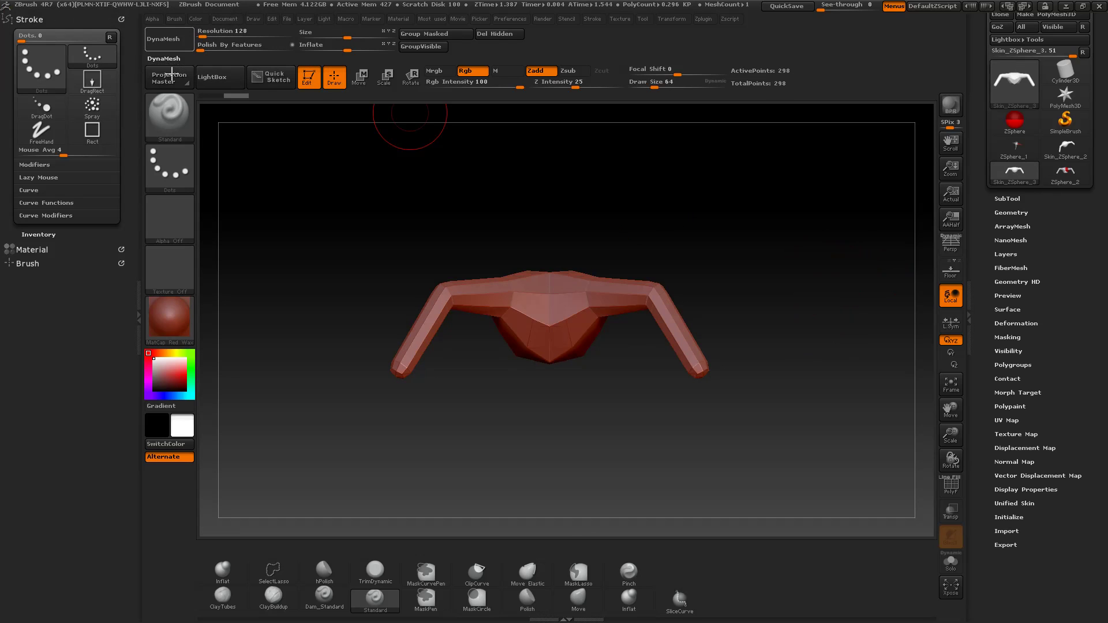
pyautogui.click(169, 39)
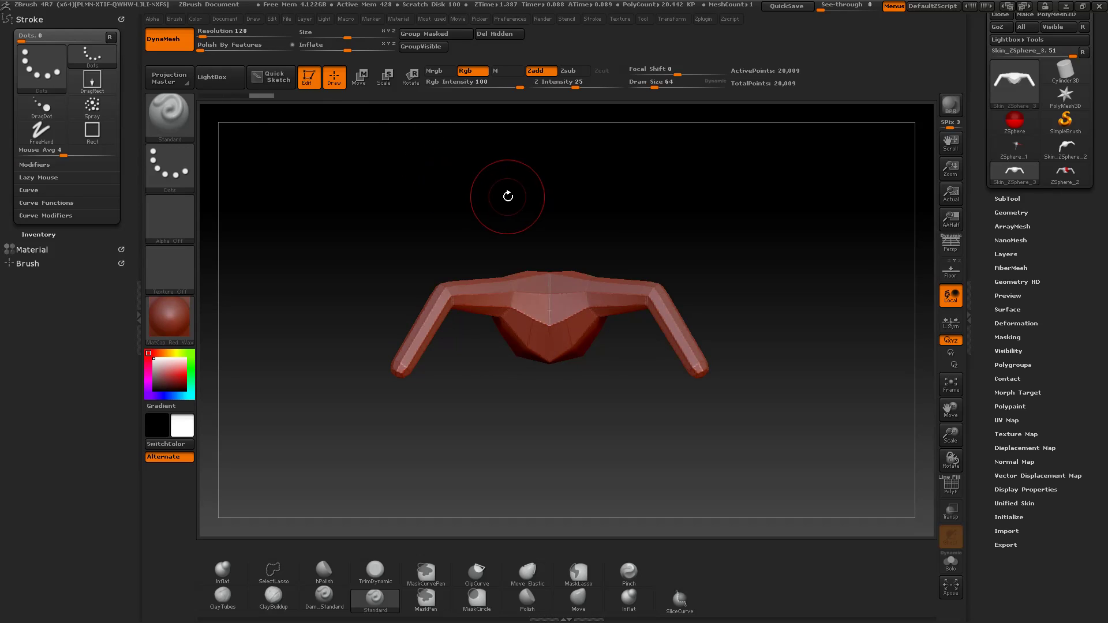
pyautogui.press('ctrl')
# Step: Smooth the top of the body, the arms, and where the arms join the body
pyautogui.press('shift')
pyautogui.moveTo(523, 306)
pyautogui.keyDown('shift'); pyautogui.mouseDown()
pyautogui.moveTo(548, 292)
pyautogui.moveTo(554, 308)
pyautogui.moveTo(595, 291)
pyautogui.moveTo(438, 312)
pyautogui.moveTo(398, 363)
pyautogui.moveTo(681, 323)
pyautogui.mouseUp(); pyautogui.keyUp('shift')
pyautogui.moveTo(597, 310)
pyautogui.keyDown('shift'); pyautogui.mouseDown()
pyautogui.moveTo(563, 310)
pyautogui.moveTo(548, 341)
pyautogui.mouseUp(); pyautogui.keyUp('shift')
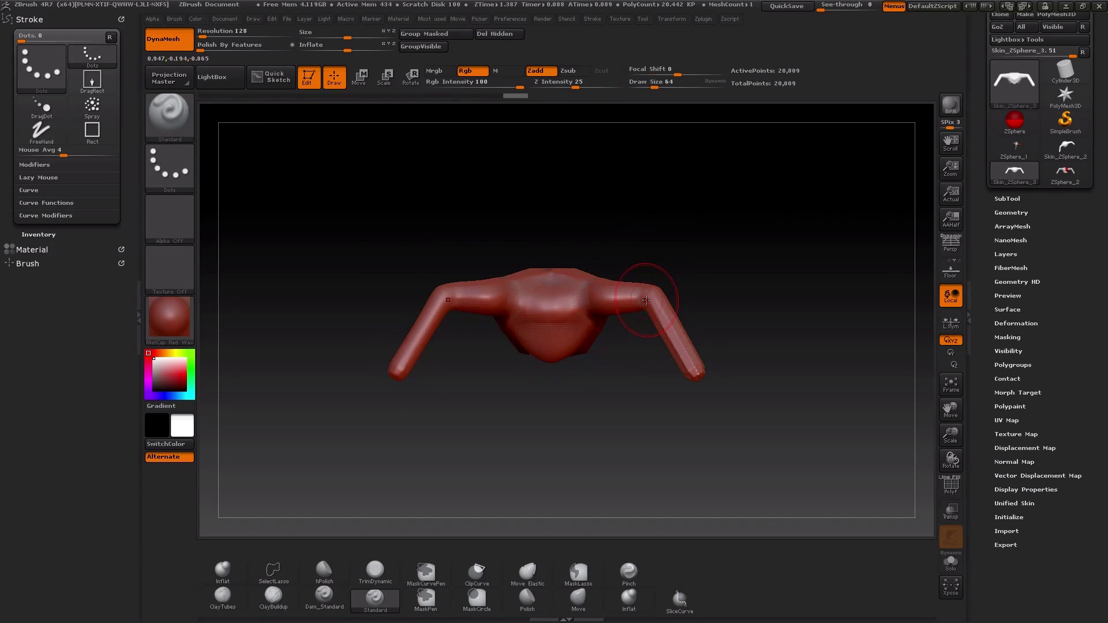
pyautogui.keyDown('shift'); pyautogui.moveTo(444, 300); pyautogui.dragTo(415, 352); pyautogui.keyUp('shift')
pyautogui.keyDown('shift'); pyautogui.moveTo(635, 294); pyautogui.dragTo(675, 335); pyautogui.keyUp('shift')
pyautogui.keyDown('shift'); pyautogui.moveTo(404, 347); pyautogui.dragTo(398, 372); pyautogui.keyUp('shift')
pyautogui.moveTo(676, 335)
pyautogui.keyDown('shift'); pyautogui.mouseDown()
pyautogui.moveTo(698, 369)
pyautogui.moveTo(727, 352)
pyautogui.moveTo(710, 375)
pyautogui.moveTo(727, 355)
pyautogui.moveTo(799, 346)
pyautogui.mouseUp(); pyautogui.keyUp('shift')
# Step: Switch to the Move brush and show the mesh in the white SkinShade4 material
pyautogui.press('b')
pyautogui.press('m')
pyautogui.press('v')
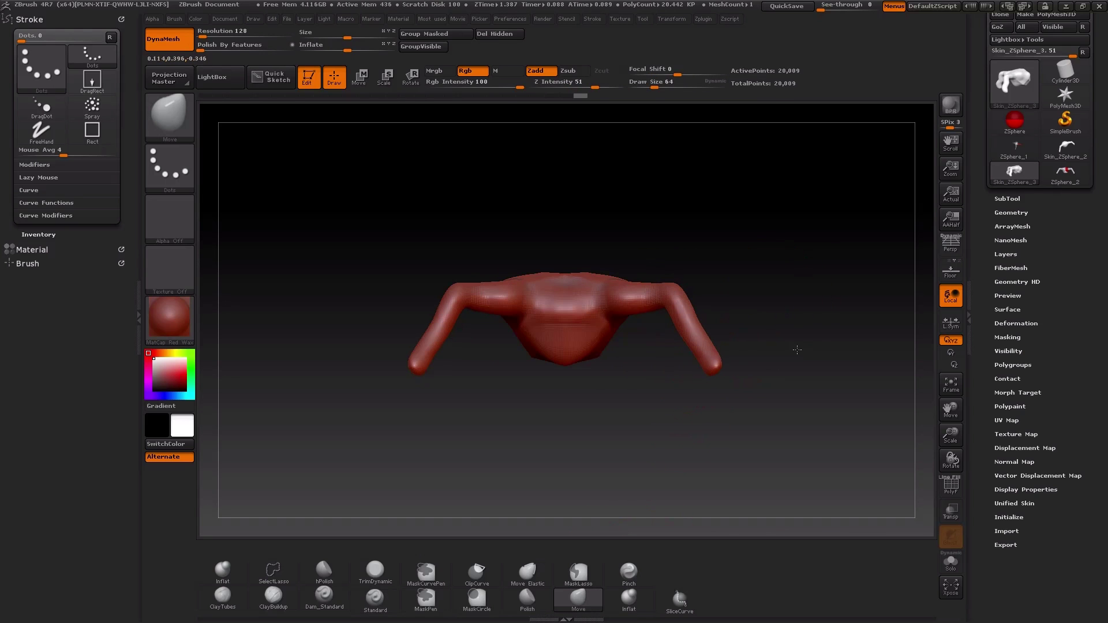
pyautogui.click(169, 319)
pyautogui.click(389, 321)
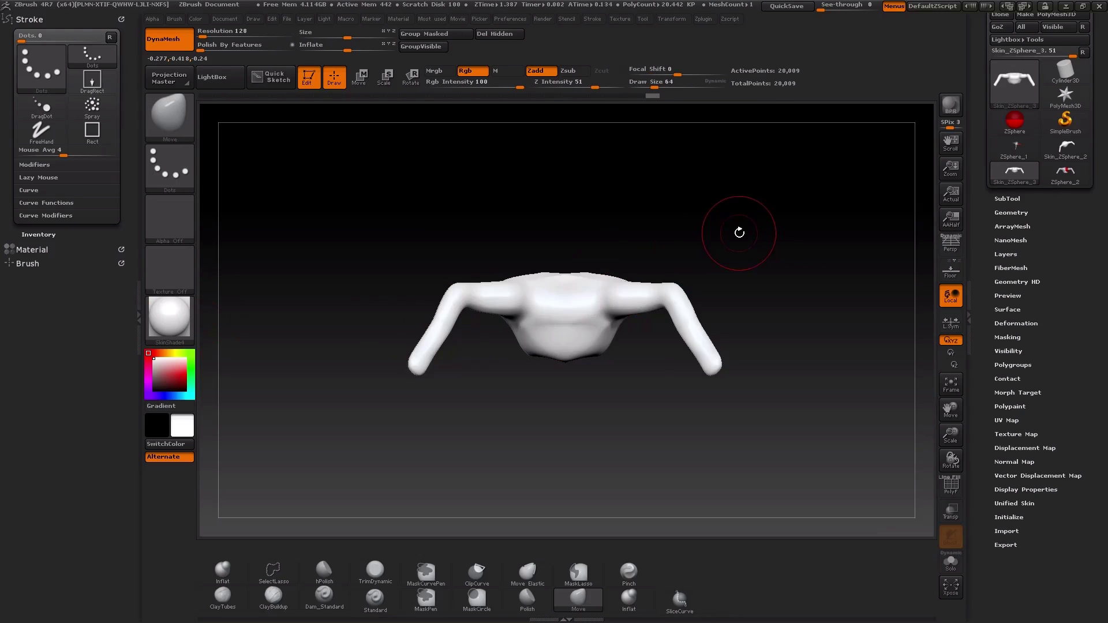